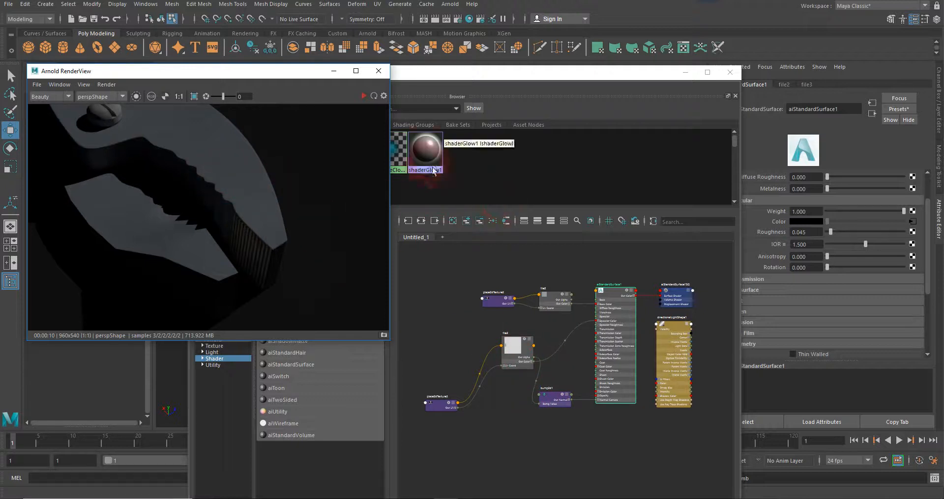
# Move the file3 bump texture node down and away from the connection lines in the Hypershade node graph
pyautogui.click(288, 73)
pyautogui.click(287, 78)
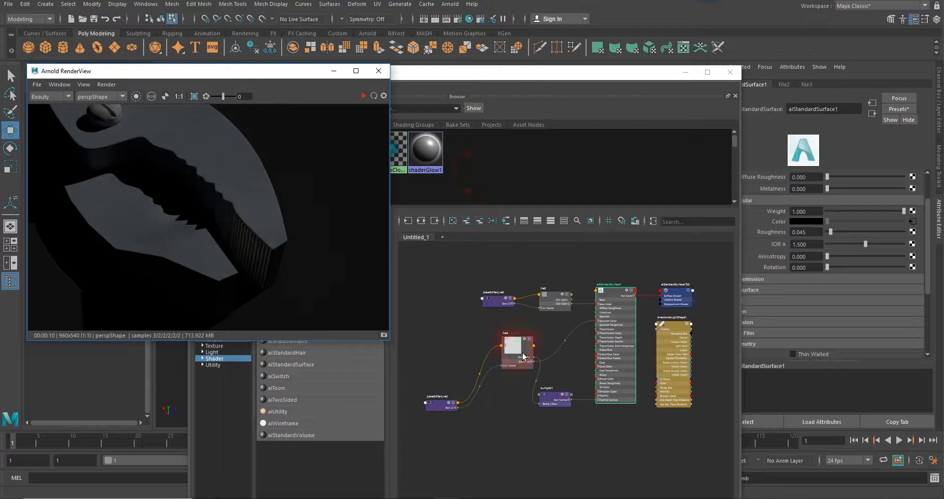
pyautogui.moveTo(509, 343); pyautogui.dragTo(490, 379)
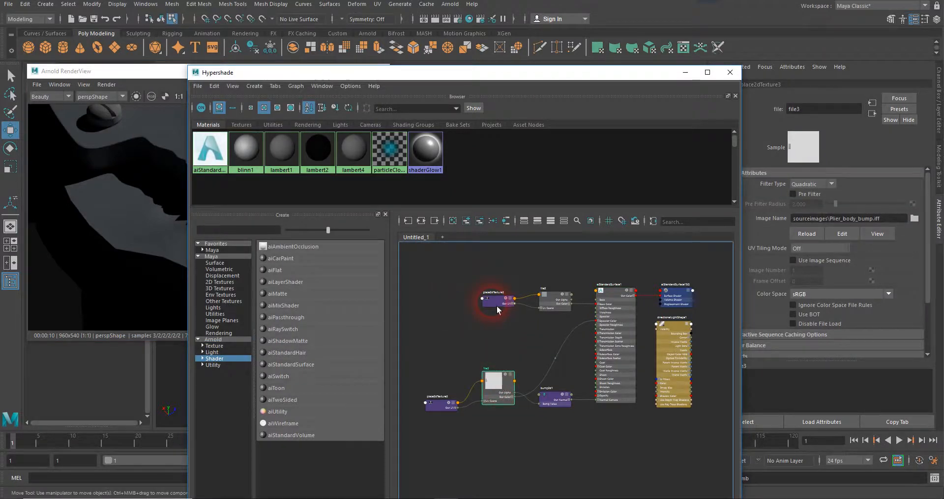
# Narrow the Hypershade window to uncover the Attribute Editor and select the aiStandardSurface1 shader node
pyautogui.click(162, 74)
pyautogui.click(615, 298)
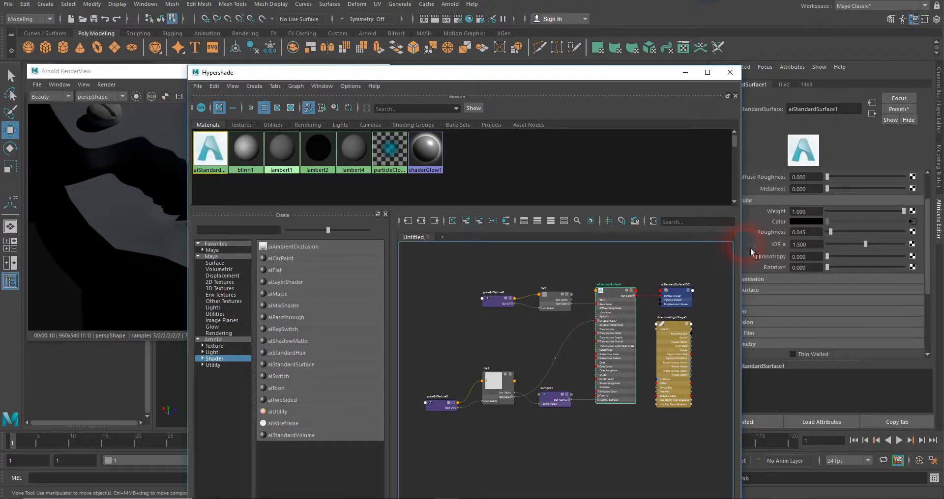
pyautogui.moveTo(740, 244); pyautogui.dragTo(706, 245)
pyautogui.click(619, 298)
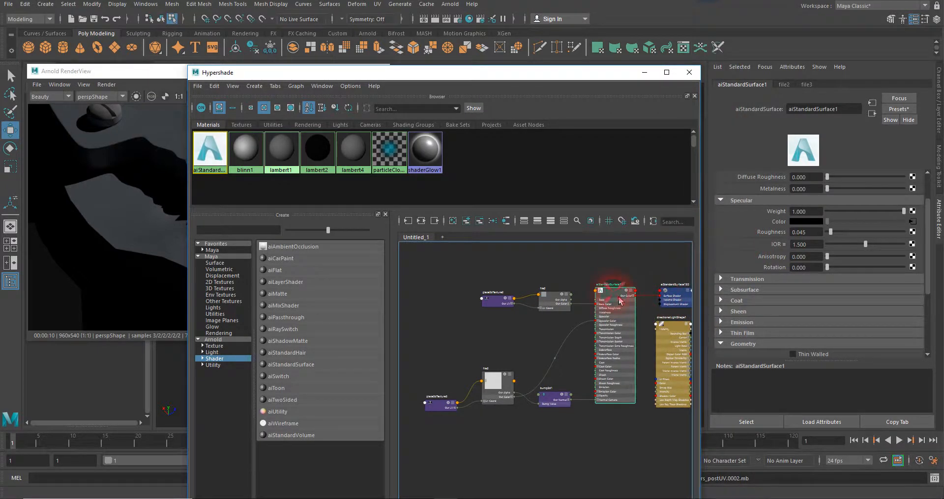
pyautogui.click(809, 244)
pyautogui.click(610, 294)
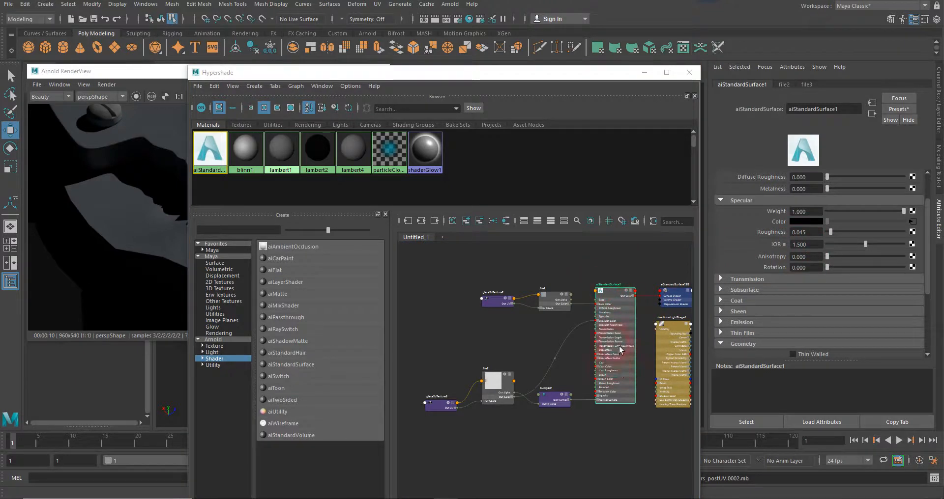
pyautogui.click(623, 325)
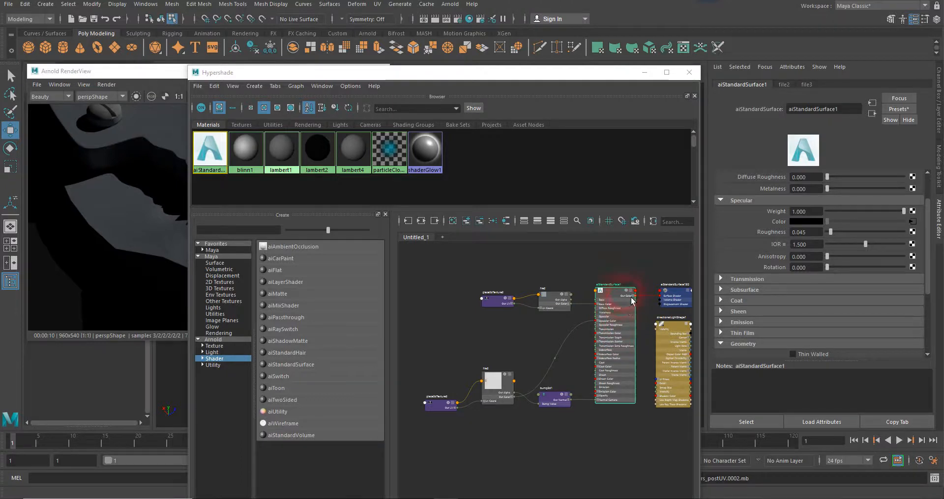
# Replace the aiStandardSurface1 material's attributes with the Brushed_Metal preset
pyautogui.click(899, 109)
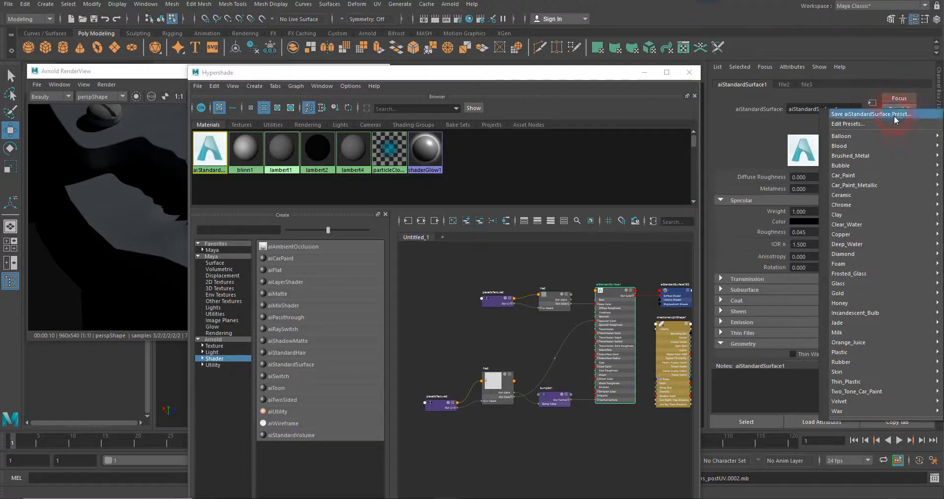
pyautogui.moveTo(864, 371)
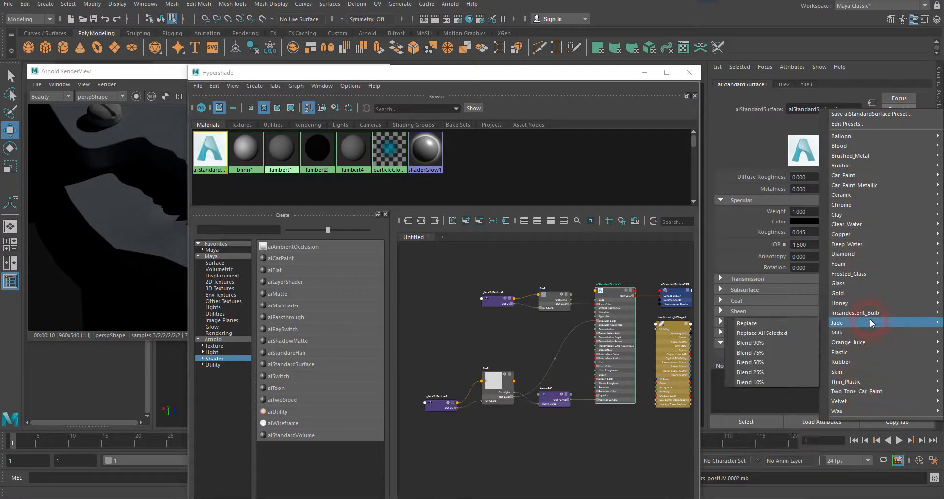
pyautogui.moveTo(873, 244)
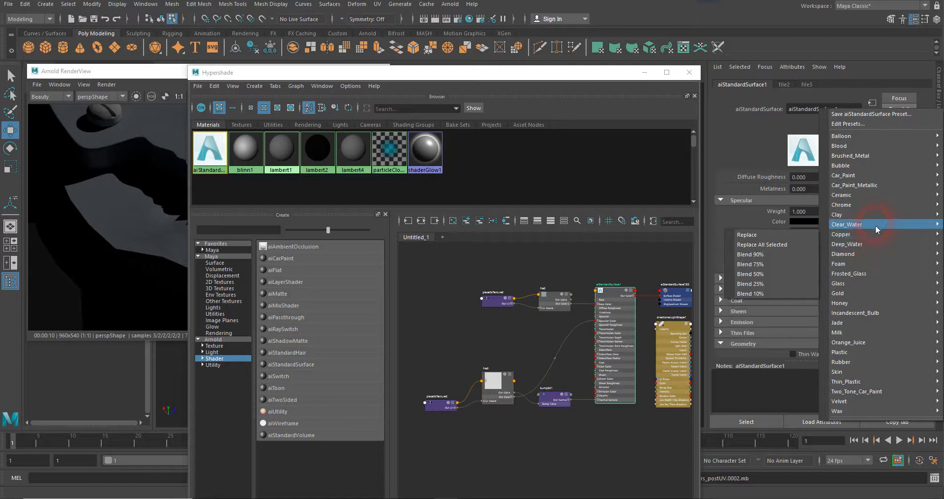
pyautogui.moveTo(868, 158)
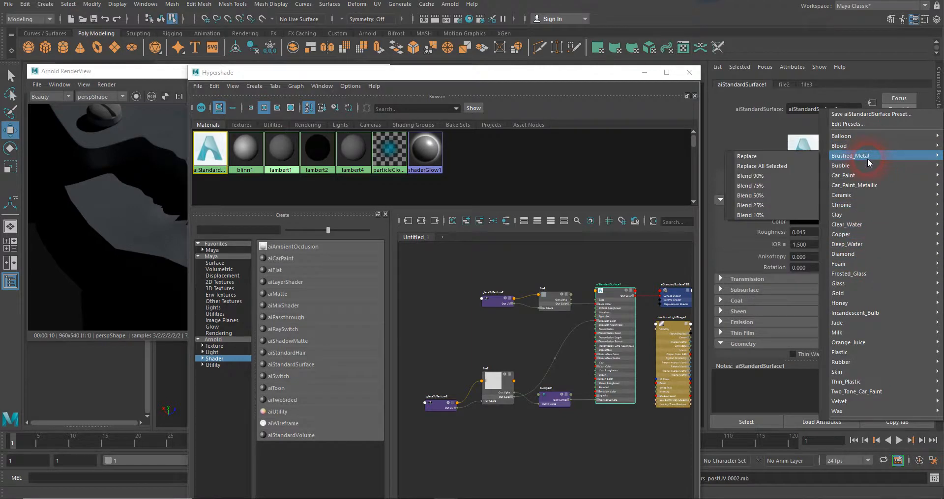
pyautogui.click(767, 158)
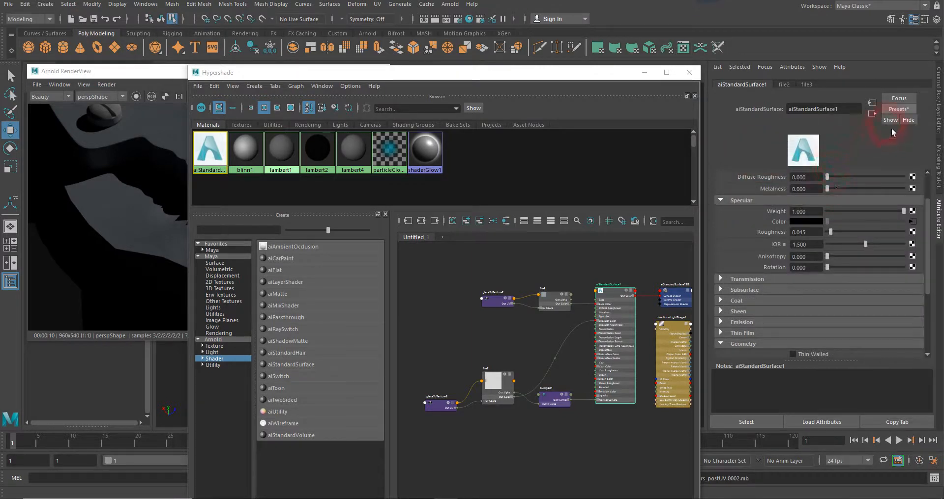
pyautogui.click(895, 110)
pyautogui.moveTo(852, 158)
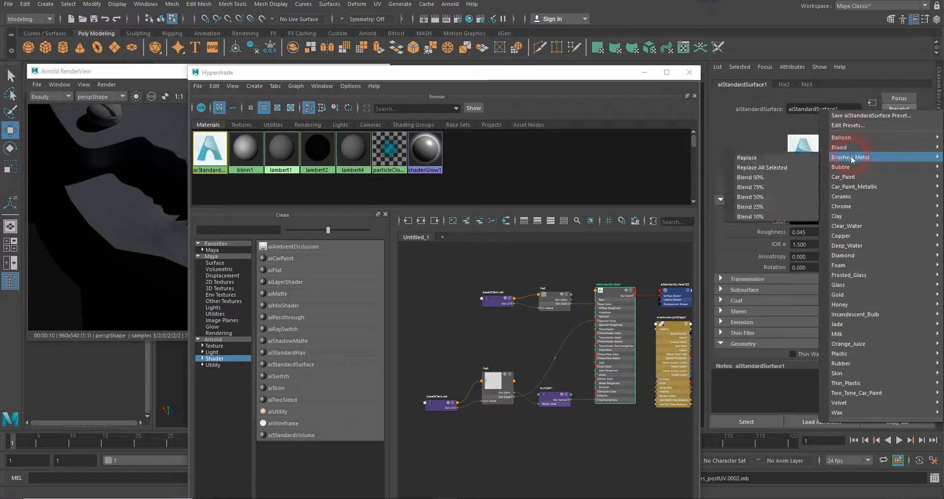
pyautogui.click(787, 159)
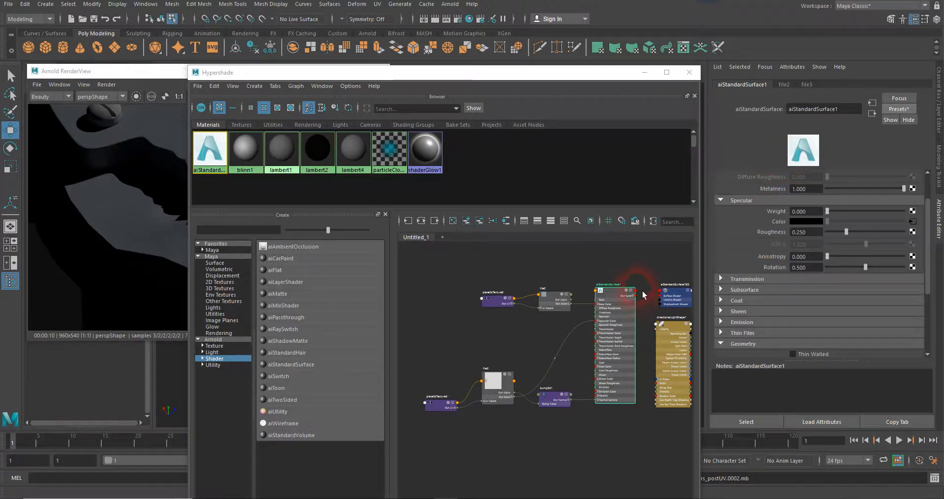
# Review the shader's base and specular attributes, and run a test render of the pliers in Arnold RenderView
pyautogui.click(619, 296)
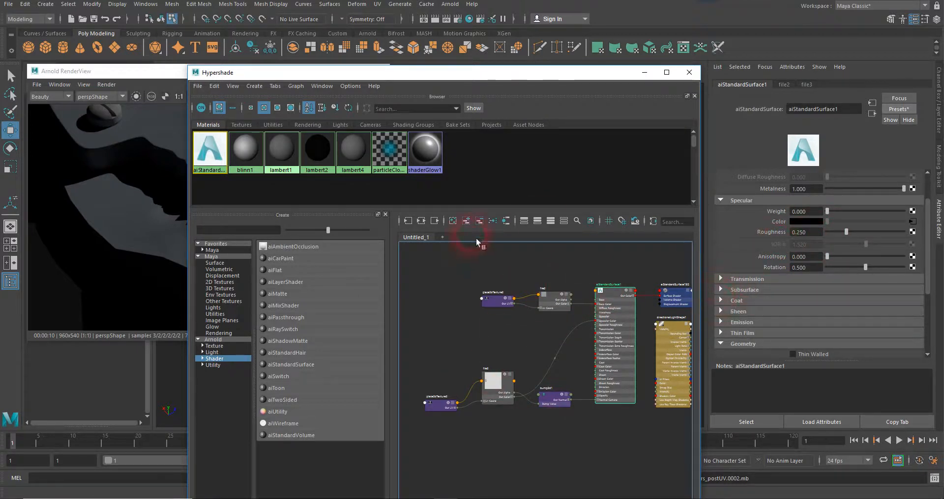
pyautogui.scroll(3, 772, 214)
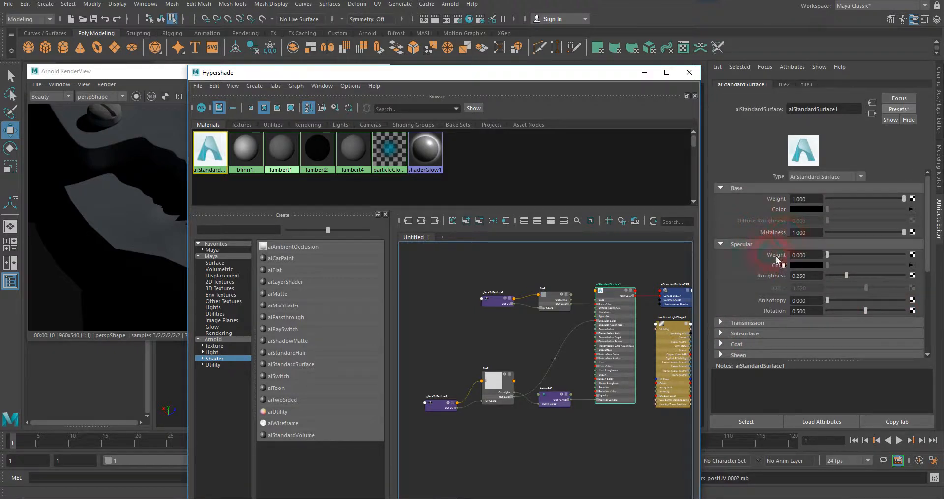
pyautogui.scroll(-4, 759, 278)
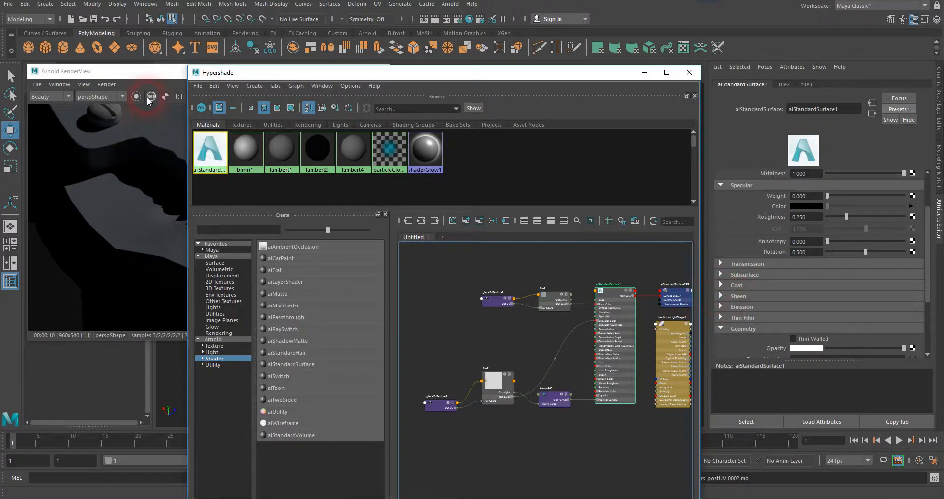
pyautogui.click(146, 81)
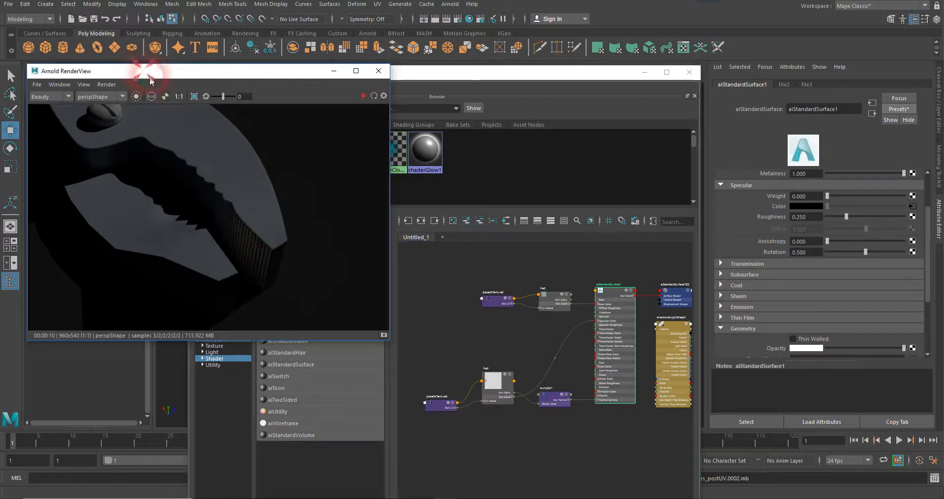
pyautogui.click(362, 96)
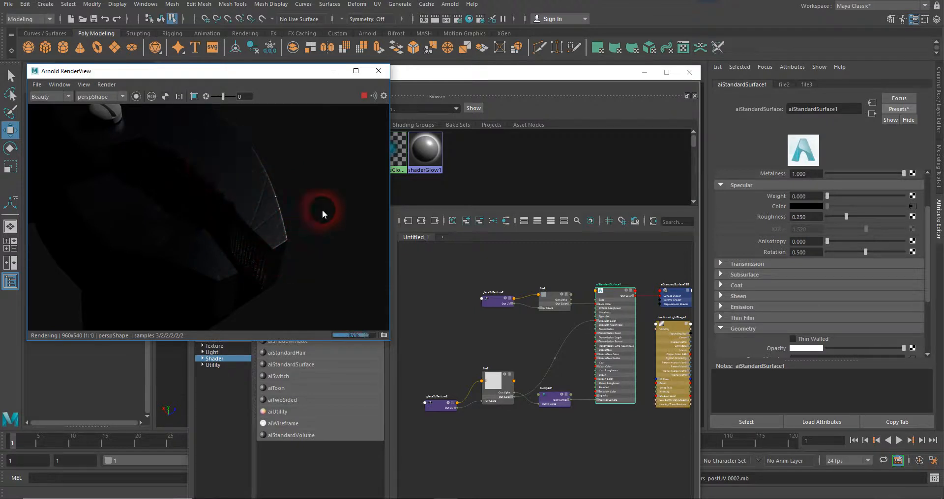
pyautogui.click(365, 96)
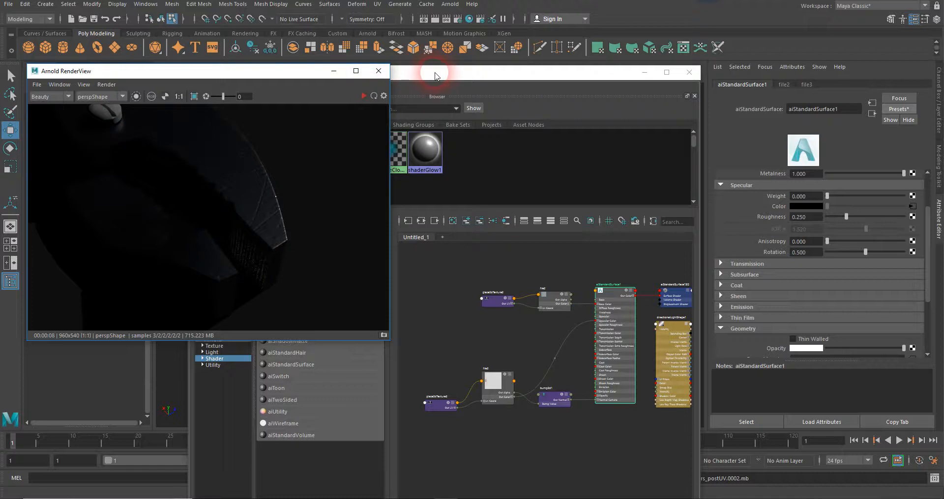
# Move Hypershade off the viewport, return pliers Part2 to object mode, and start another Arnold render showing more of the pliers
pyautogui.moveTo(436, 75); pyautogui.dragTo(938, 98)
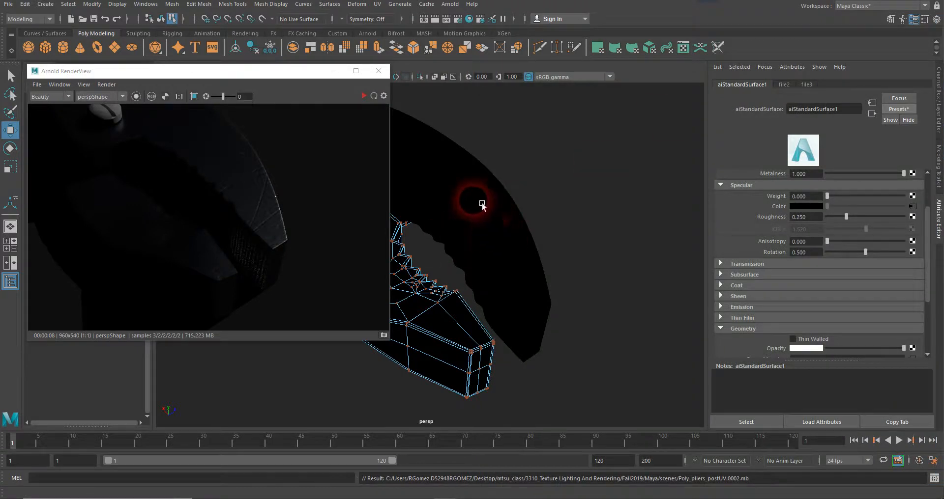
pyautogui.moveTo(461, 312); pyautogui.dragTo(491, 225, button='right')
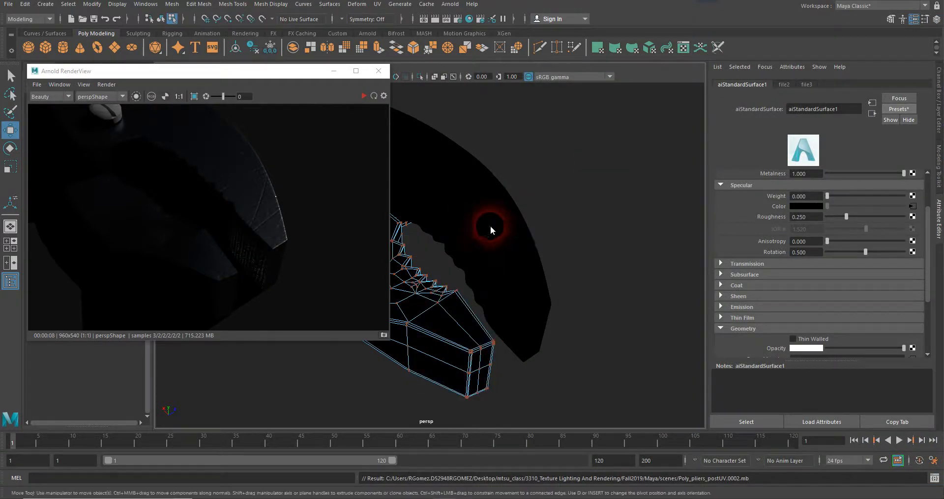
pyautogui.moveTo(469, 302); pyautogui.dragTo(494, 225, button='right')
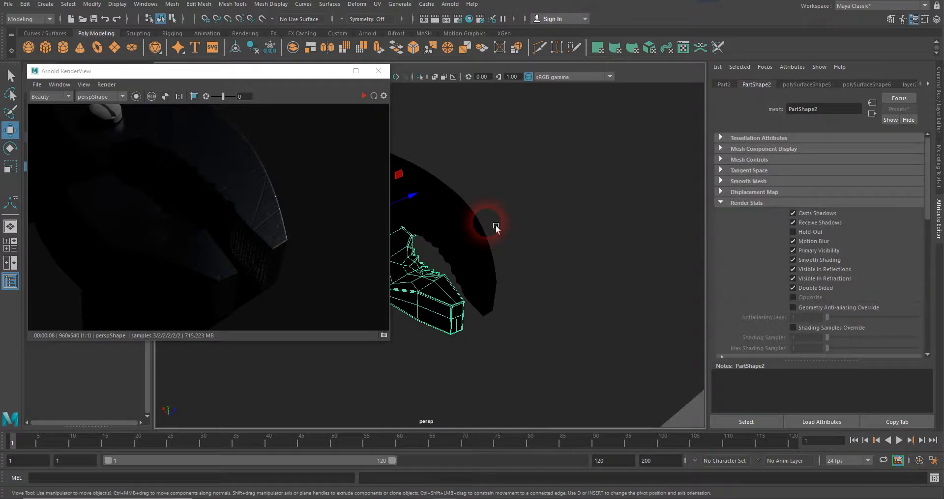
pyautogui.keyDown('alt'); pyautogui.moveTo(494, 225); pyautogui.dragTo(471, 206); pyautogui.keyUp('alt')
pyautogui.keyDown('alt'); pyautogui.moveTo(471, 206); pyautogui.dragTo(518, 249, button='middle'); pyautogui.keyUp('alt')
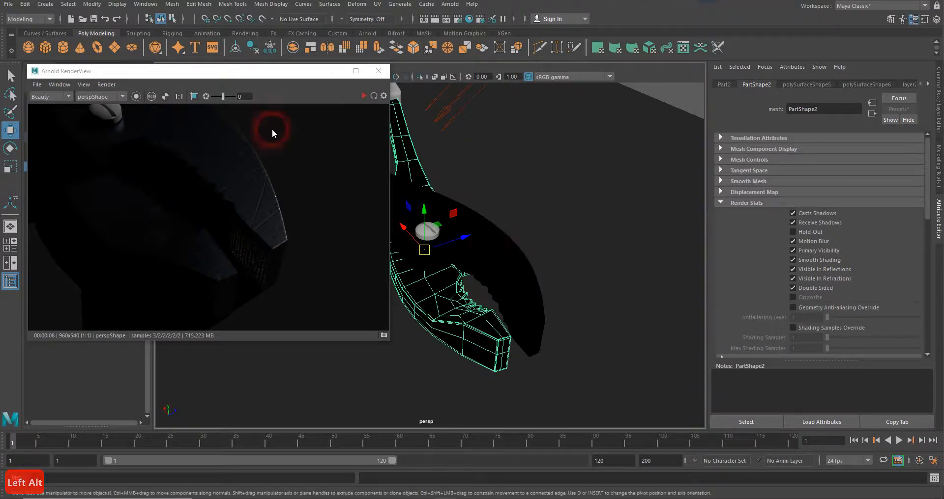
pyautogui.click(363, 97)
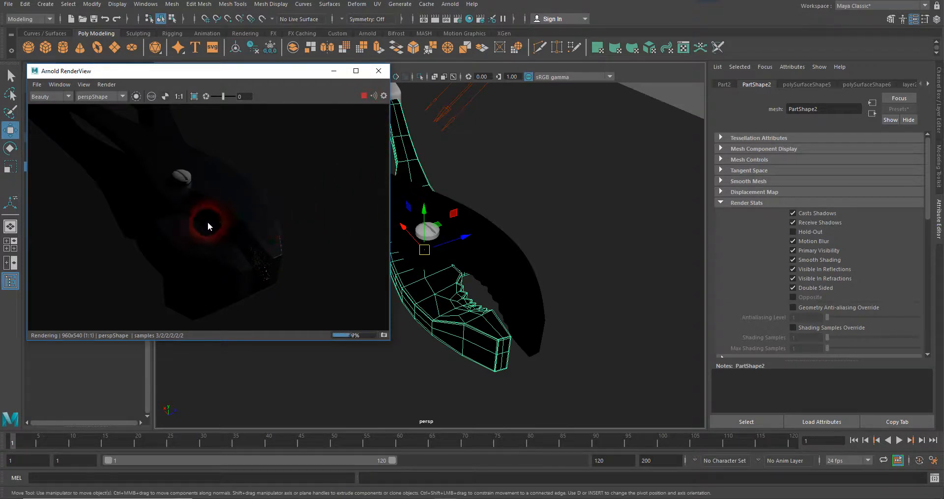
# Set the directional light's Arnold exposure to 2 and stop the live render once it has refreshed
pyautogui.click(461, 101)
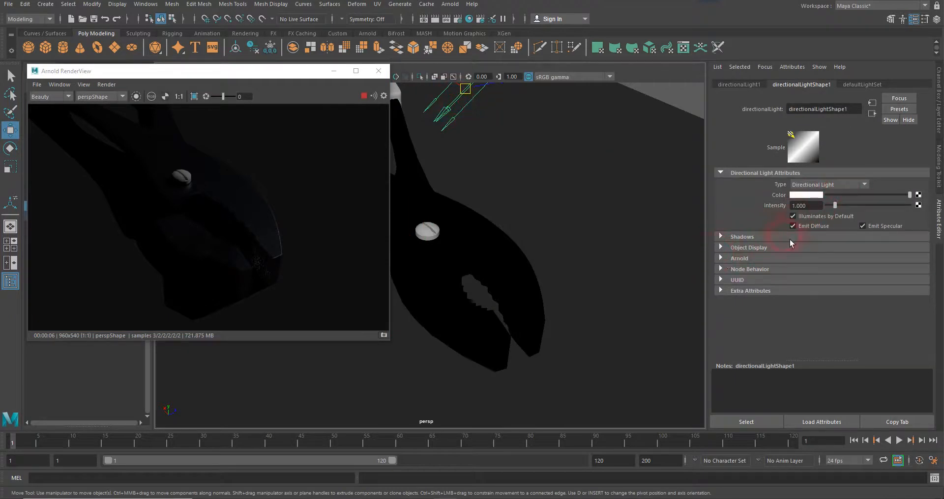
pyautogui.click(727, 259)
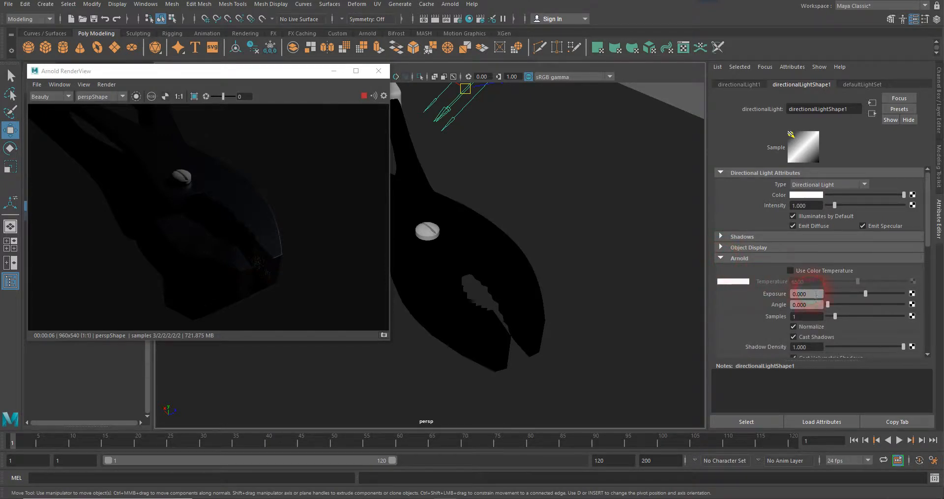
pyautogui.moveTo(814, 295); pyautogui.dragTo(781, 295)
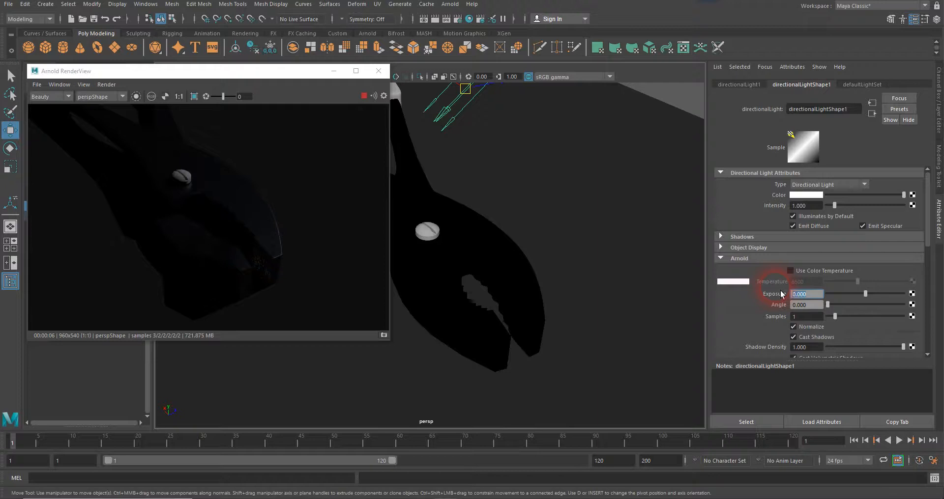
pyautogui.write('2')
pyautogui.press('Return')
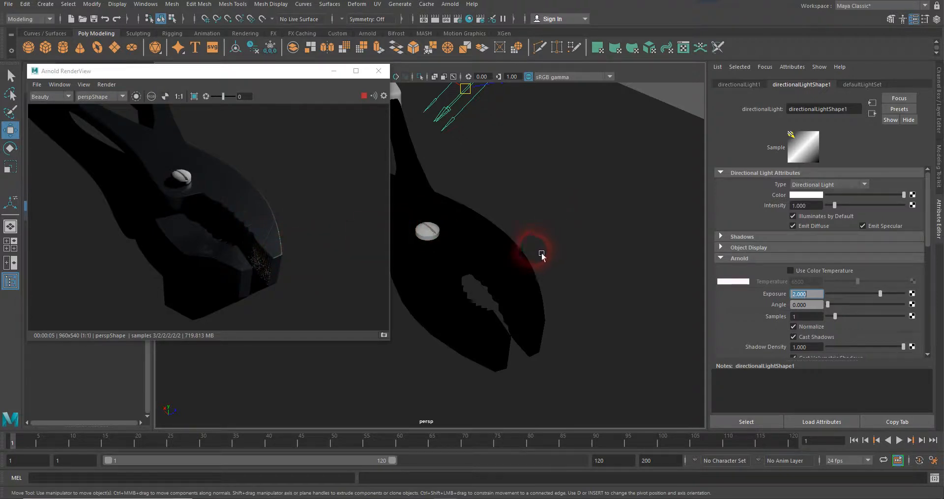
pyautogui.click(364, 96)
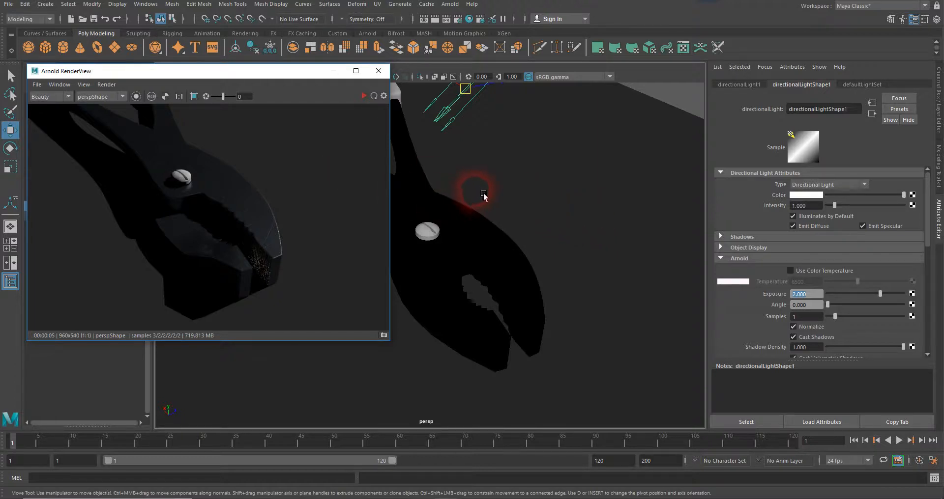
# Select the P2_handle mesh, bring Hypershade back over the viewport, and minimize Arnold RenderView
pyautogui.keyDown('alt'); pyautogui.moveTo(465, 181); pyautogui.dragTo(553, 251, button='middle'); pyautogui.keyUp('alt')
pyautogui.click(468, 140)
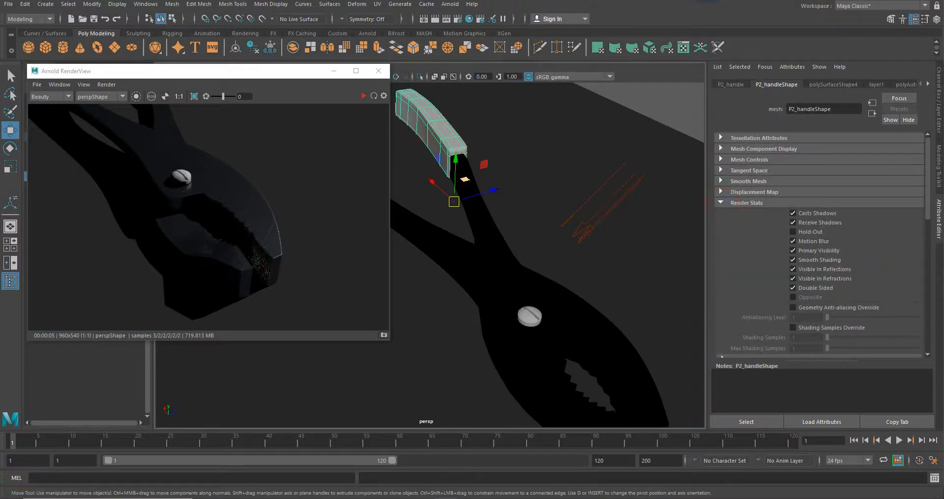
pyautogui.moveTo(943, 89); pyautogui.dragTo(632, 36)
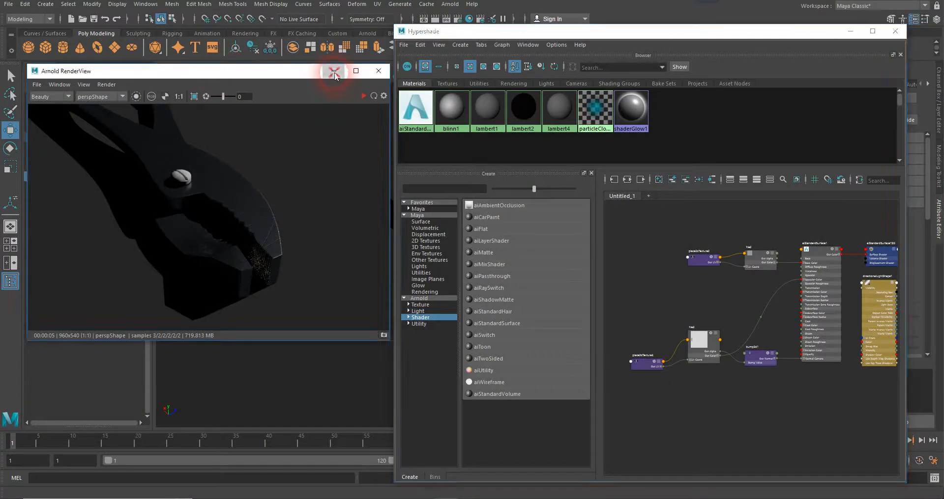
pyautogui.click(335, 72)
pyautogui.click(340, 81)
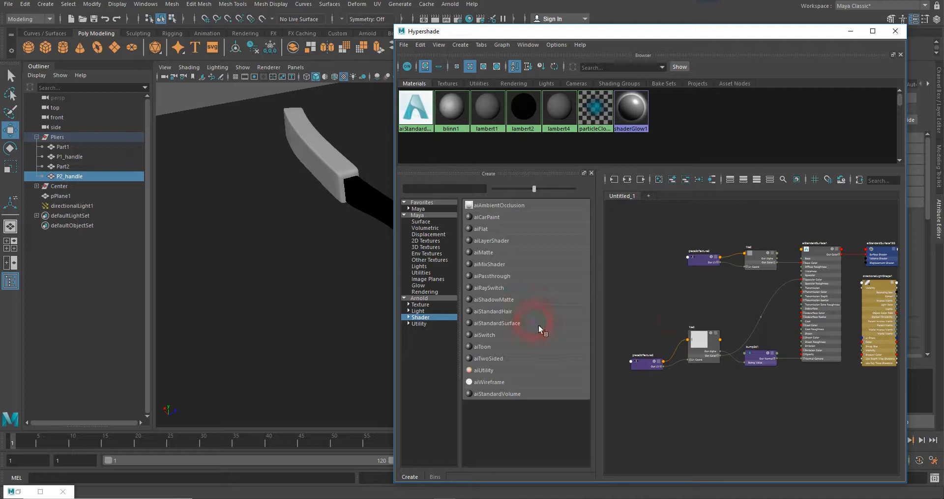
# Create a new aiStandardSurface material, graph its connections, and position Hypershade clear of the Attribute Editor
pyautogui.click(520, 328)
pyautogui.click(627, 179)
pyautogui.moveTo(650, 34); pyautogui.dragTo(449, 48)
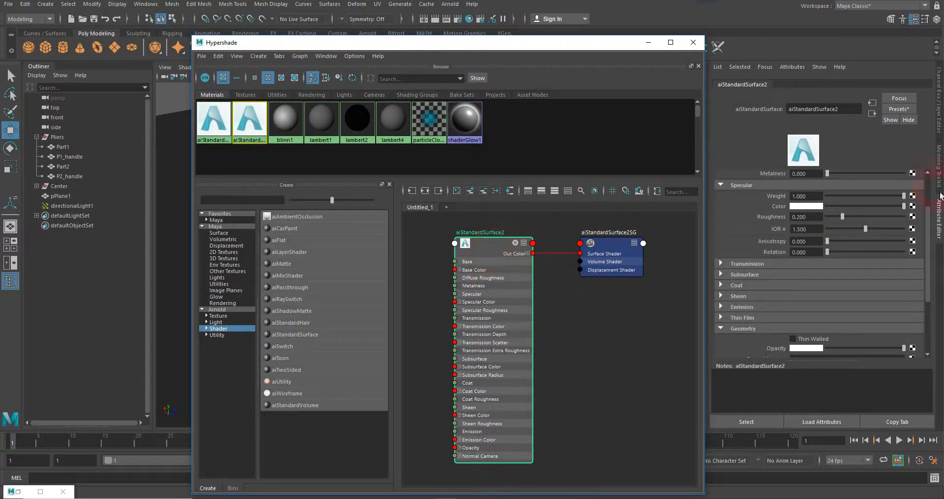
# Replace the new aiStandardSurface material's settings with the Rubber preset
pyautogui.click(907, 109)
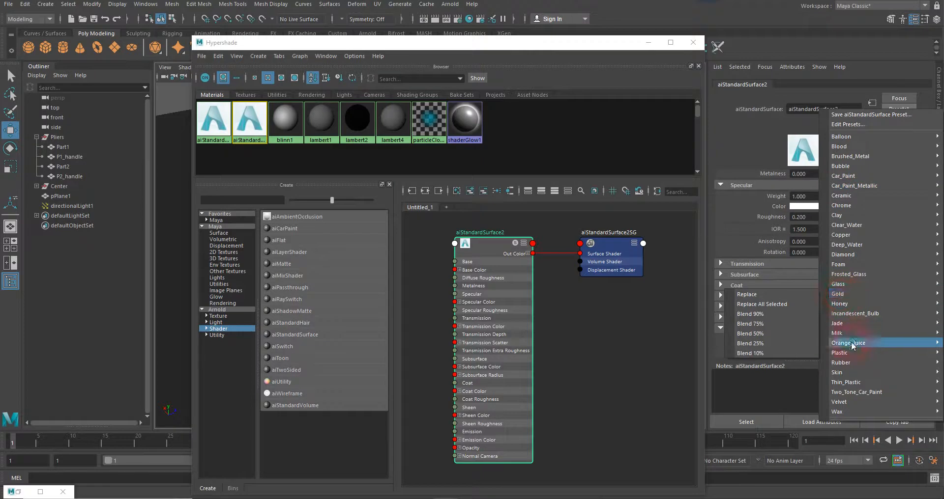
pyautogui.moveTo(847, 363)
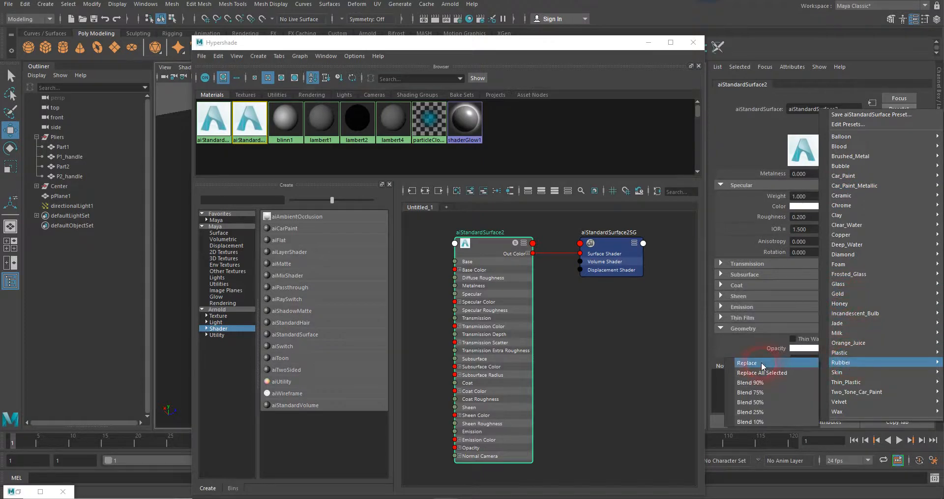
pyautogui.click(762, 366)
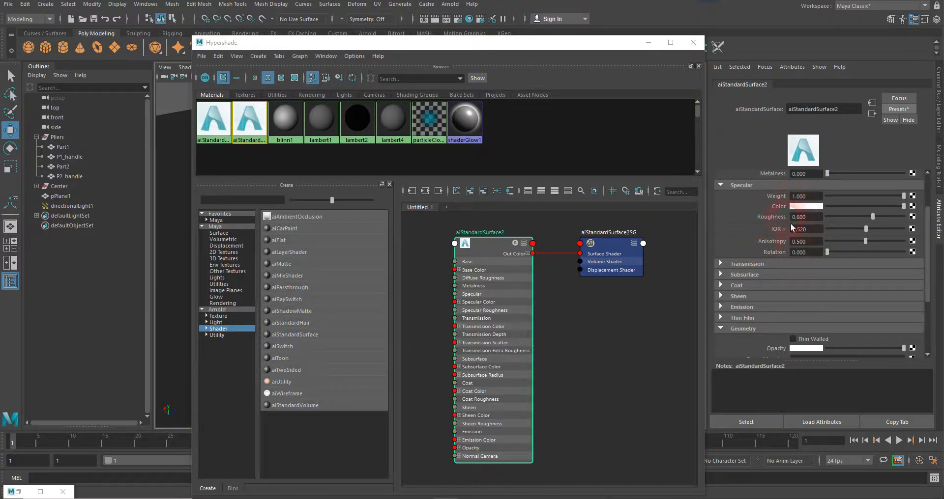
# Set the rubber material's base color to the saved dark red with hue 360, saturation 1 and value 0.118
pyautogui.click(804, 234)
pyautogui.scroll(3, 792, 255)
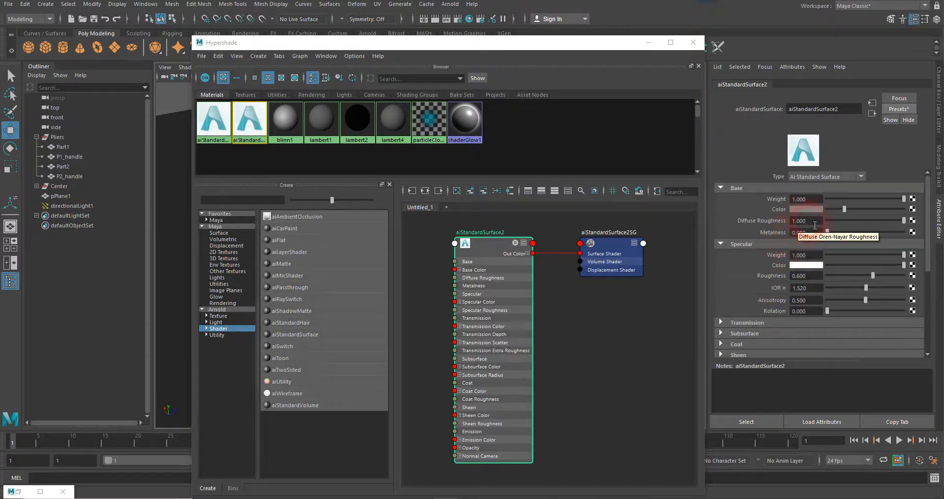
pyautogui.click(726, 324)
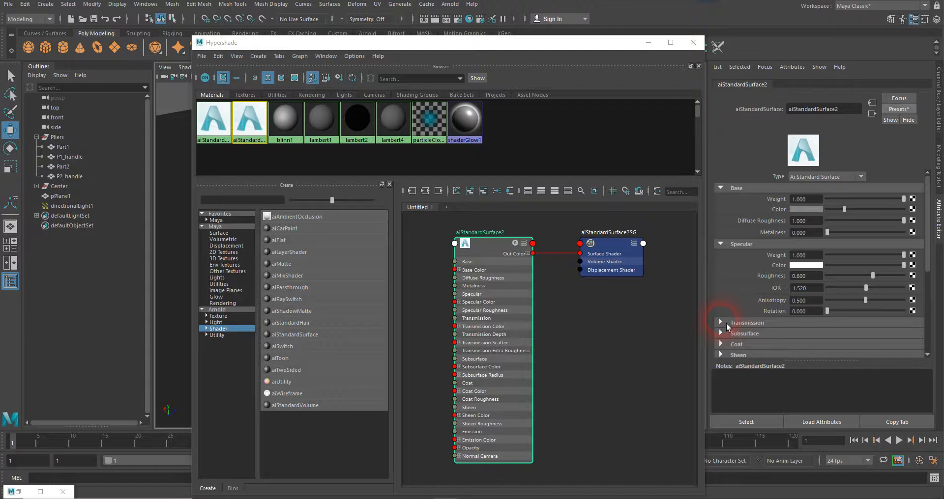
pyautogui.scroll(-1, 765, 291)
pyautogui.scroll(1, 765, 292)
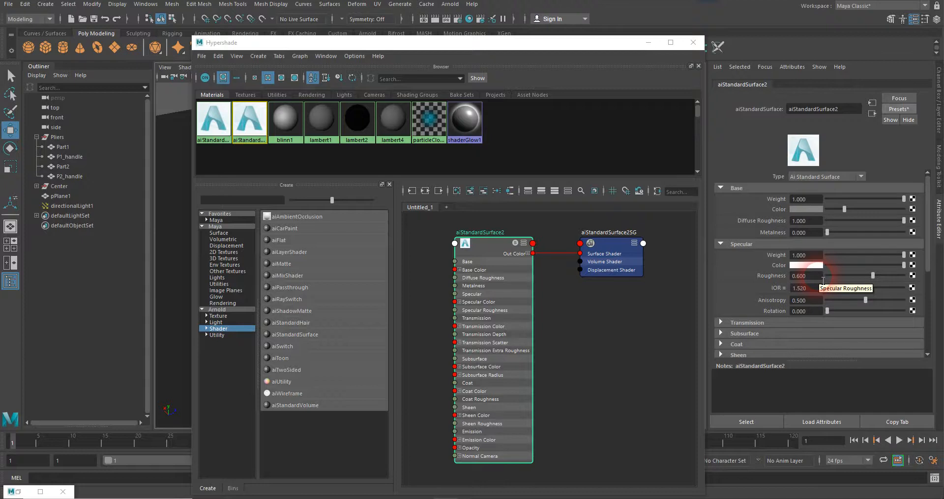
pyautogui.click(806, 209)
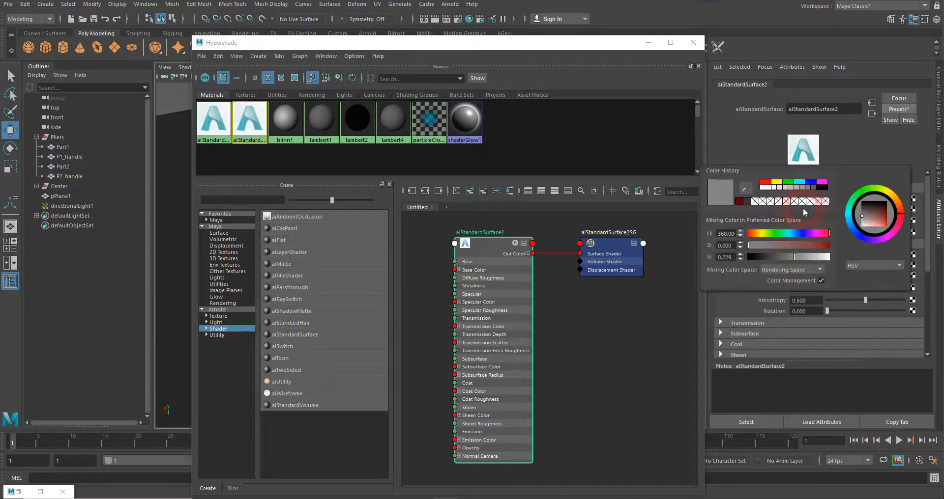
pyautogui.click(737, 203)
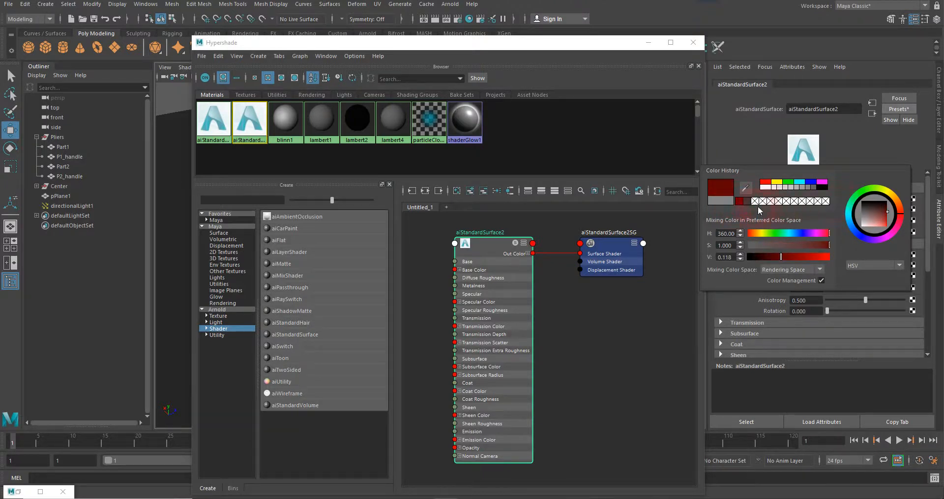
pyautogui.click(629, 332)
# Rename the rubber material to aiStan_Red_rubber
pyautogui.click(801, 109)
pyautogui.doubleClick(800, 109)
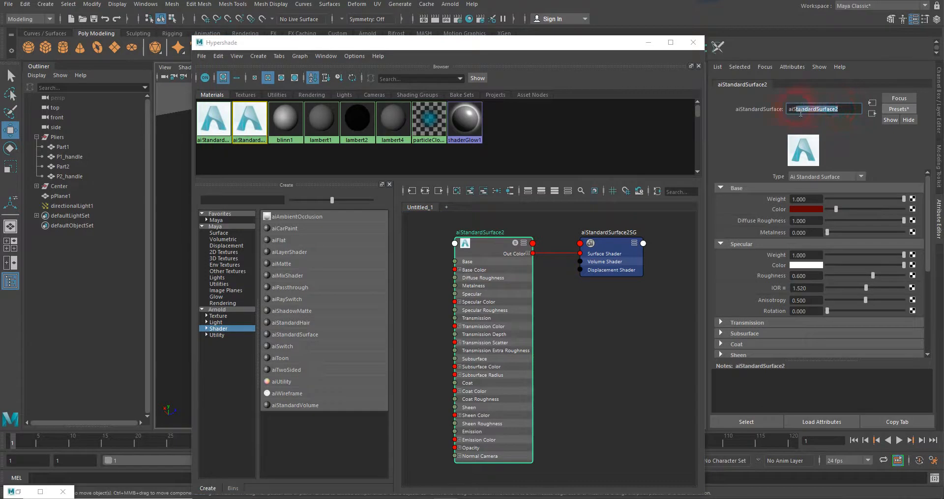
pyautogui.moveTo(801, 113)
pyautogui.mouseDown()
pyautogui.moveTo(810, 113)
pyautogui.moveTo(797, 114)
pyautogui.mouseUp()
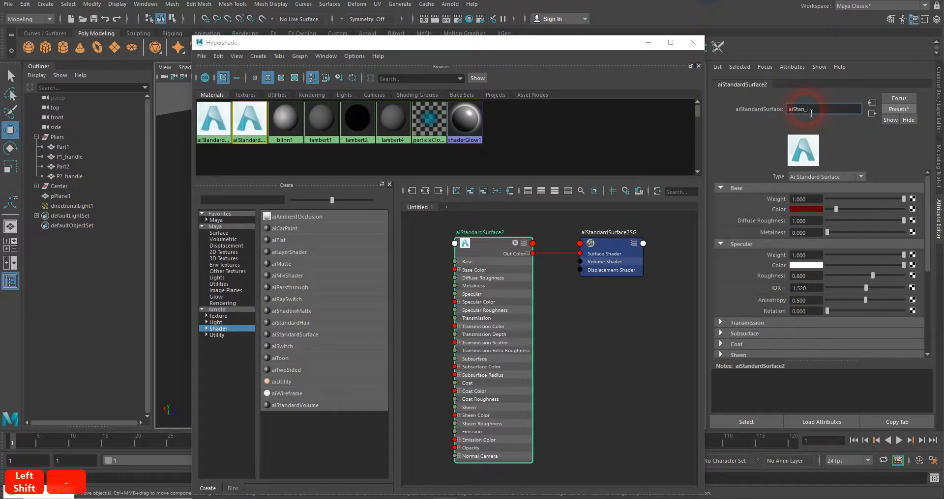
pyautogui.write('_rubber')
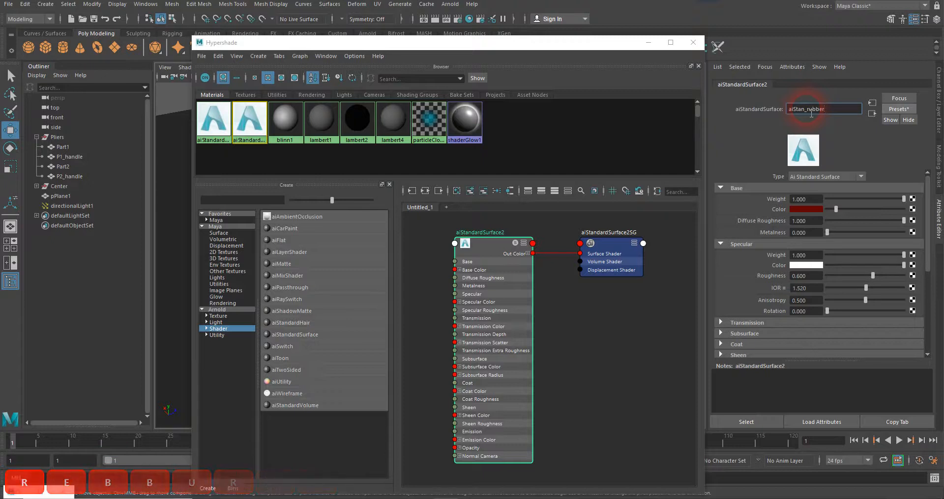
pyautogui.write('Red_')
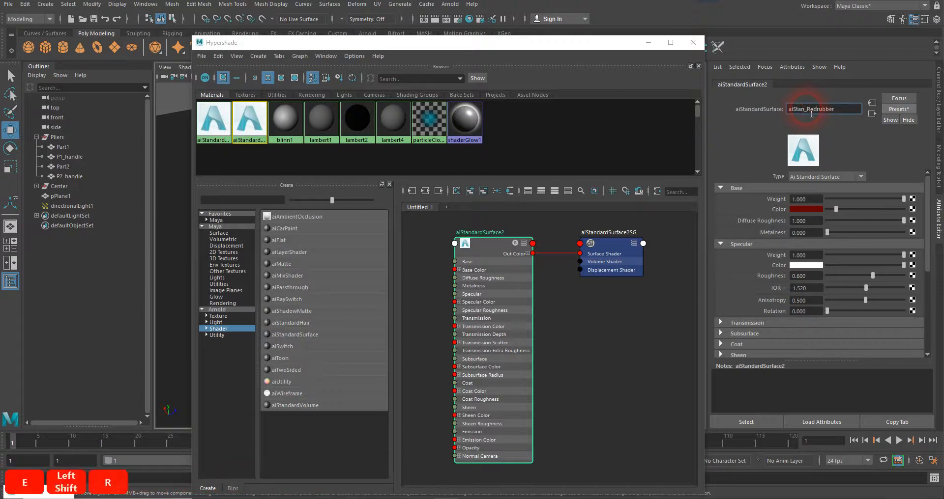
pyautogui.press('Return')
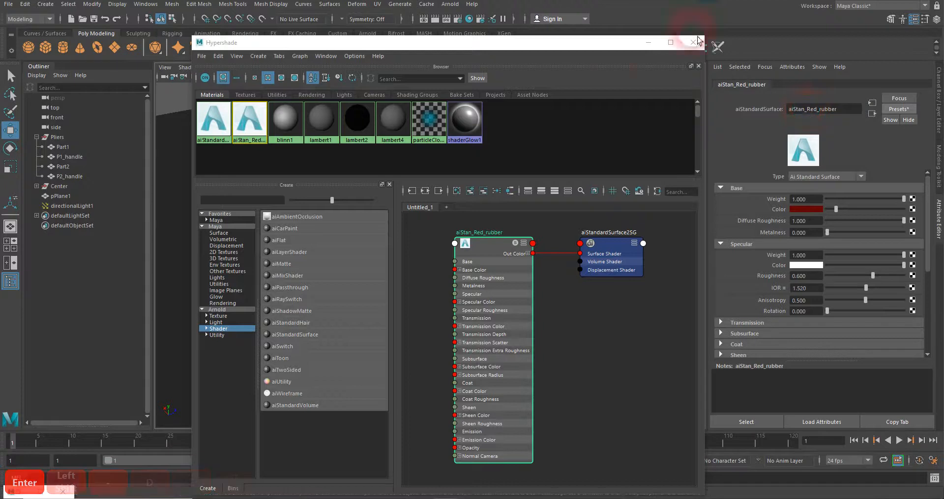
# Move Hypershade off the handles, select both P1_handle and P2_handle, and assign them the aiStan_Red_rubber material
pyautogui.moveTo(564, 42); pyautogui.dragTo(754, 155)
pyautogui.click(447, 130)
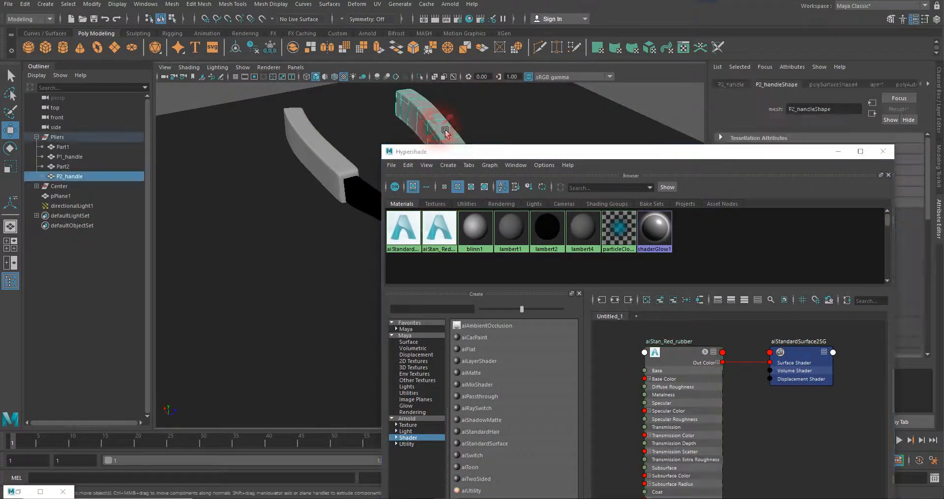
pyautogui.keyDown('shift'); pyautogui.click(338, 158); pyautogui.keyUp('shift')
pyautogui.click(557, 268)
pyautogui.click(712, 350)
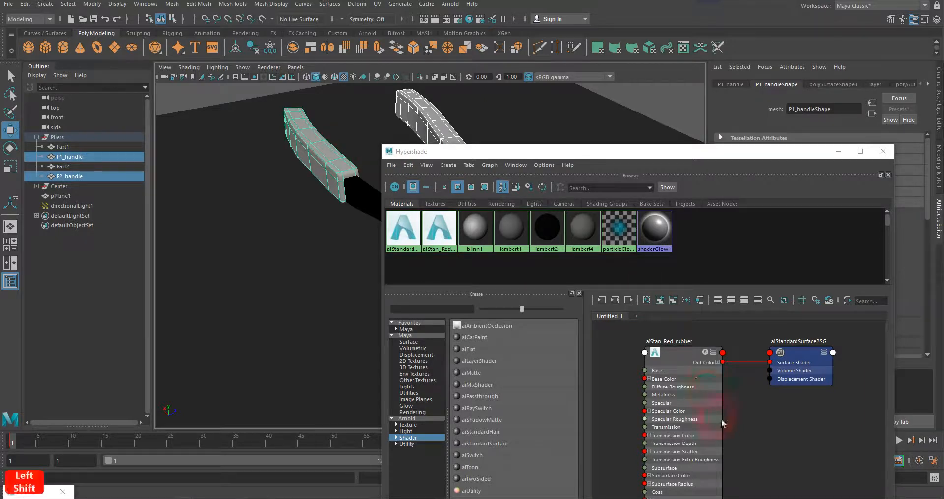
pyautogui.moveTo(682, 344); pyautogui.dragTo(691, 313, button='right')
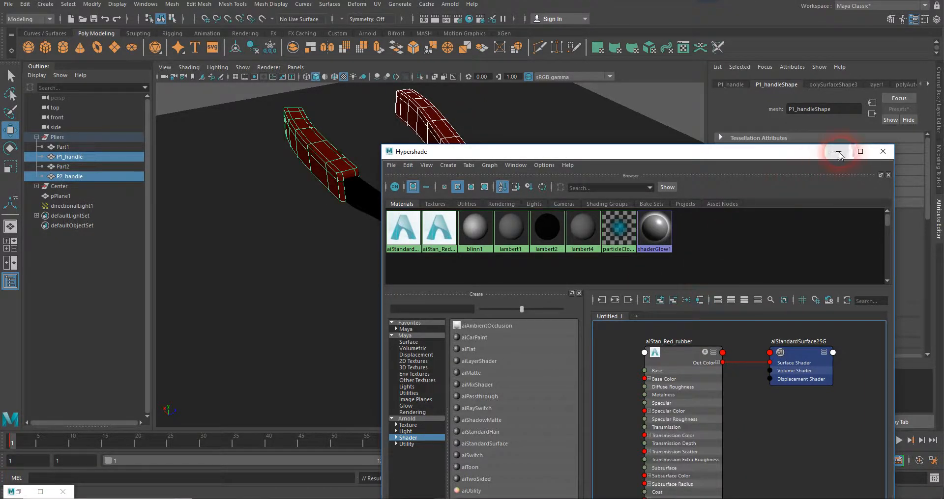
# Graph the connections of aiStandardSurface1 and move Hypershade clear of the Attribute Editor
pyautogui.click(407, 232)
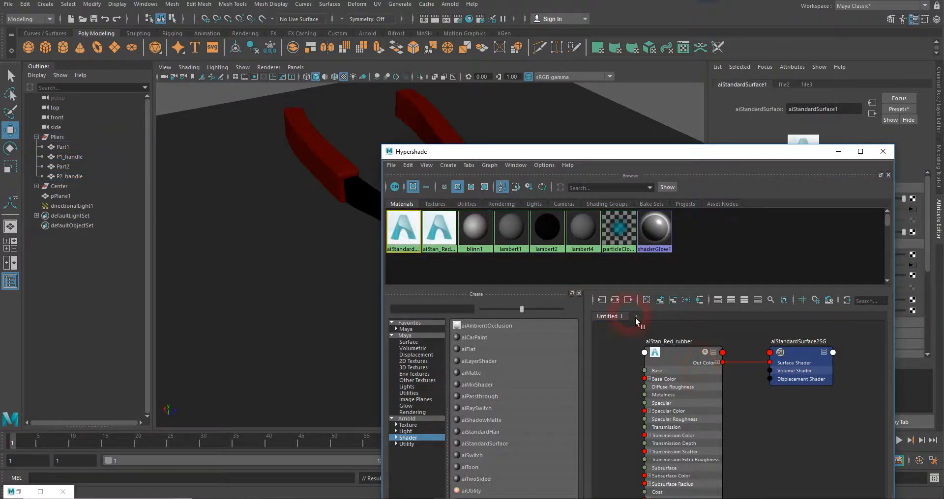
pyautogui.click(615, 301)
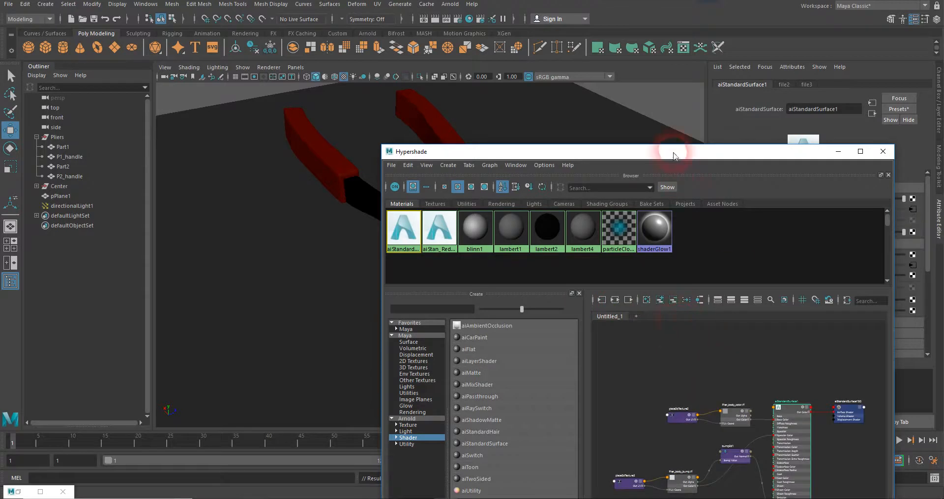
pyautogui.moveTo(674, 158); pyautogui.dragTo(342, 73)
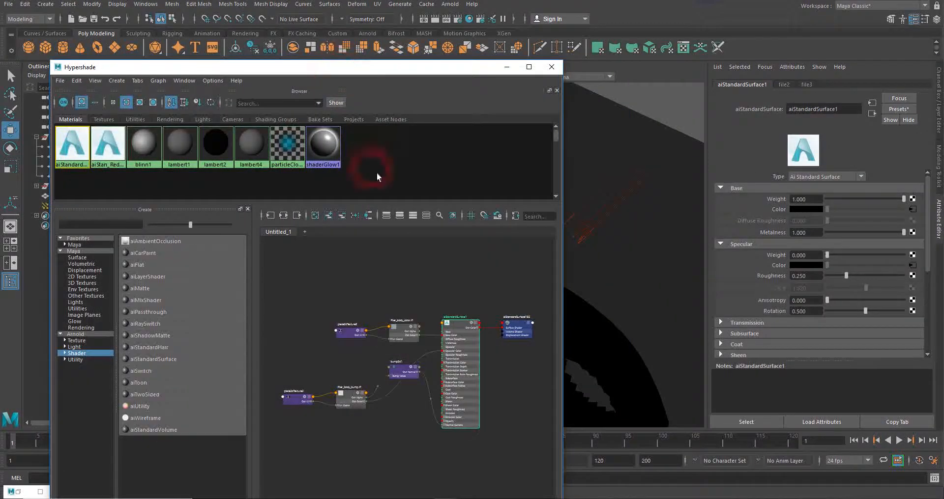
pyautogui.click(466, 331)
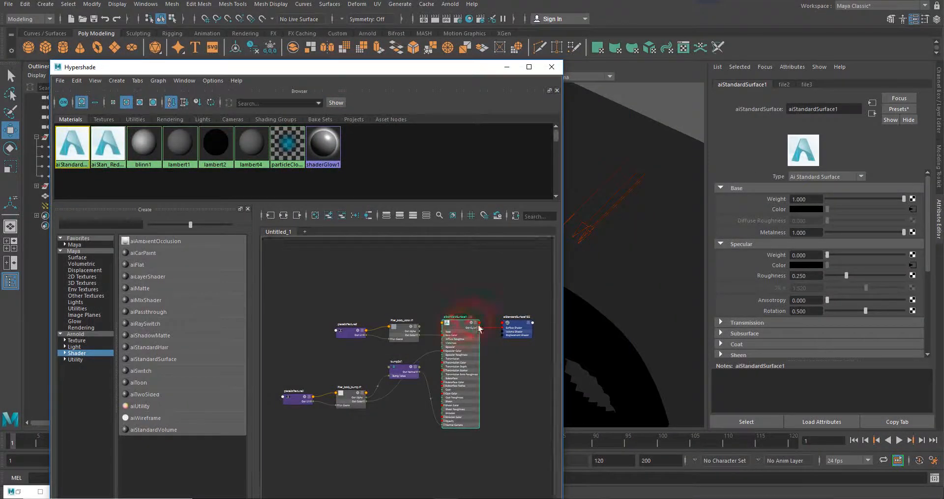
# Rename the aiStandardSurface1 material to aiStan_metal_body
pyautogui.click(806, 110)
pyautogui.moveTo(805, 111); pyautogui.dragTo(834, 111)
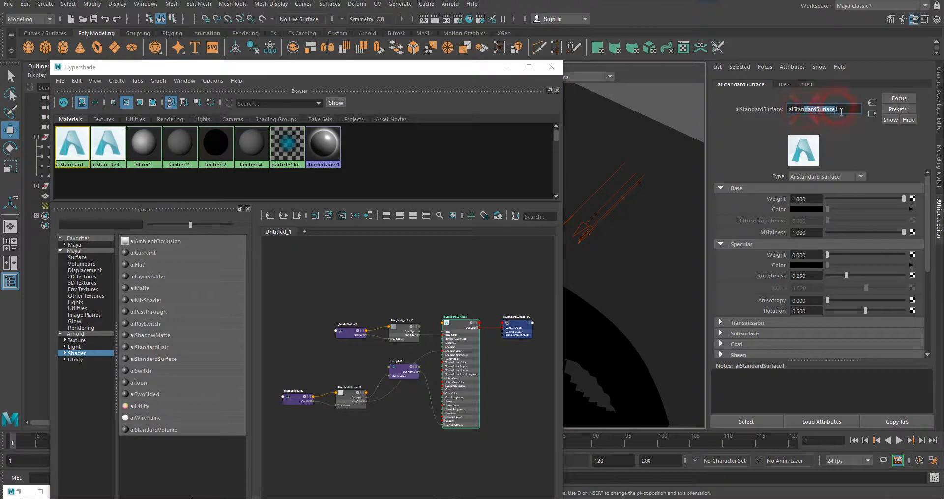
pyautogui.write('_me')
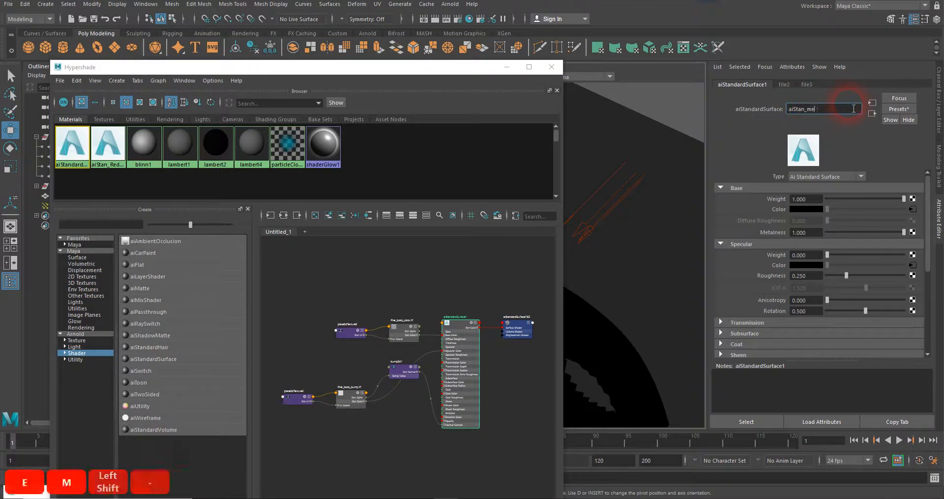
pyautogui.write('tal_body')
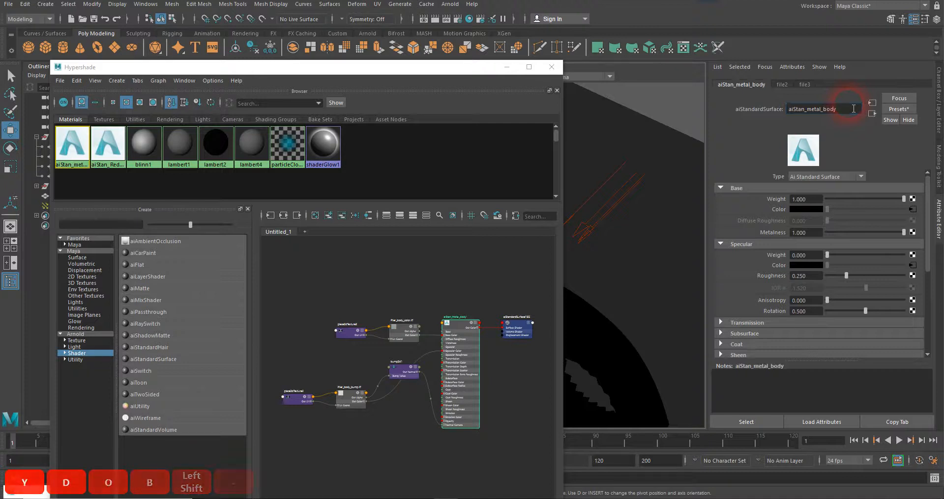
pyautogui.press('Return')
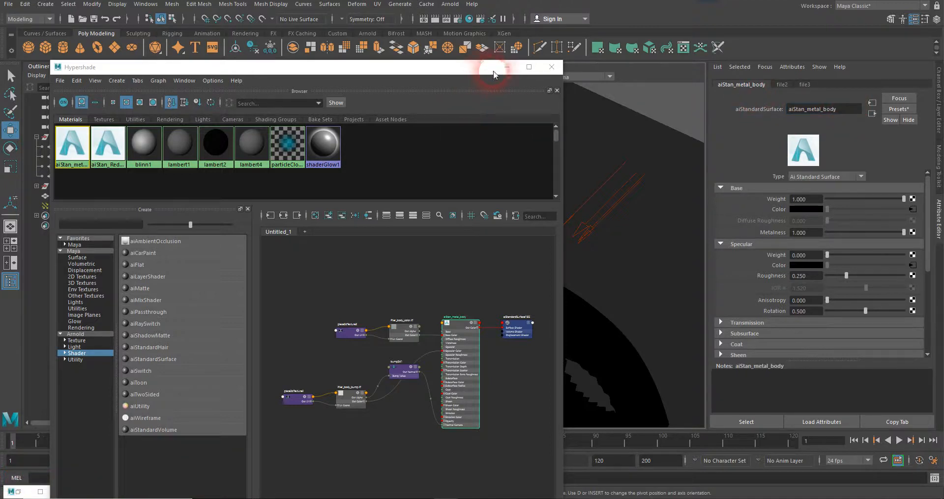
# Minimize Hypershade, run a live Arnold render showing the body and red handles, and enlarge the RenderView window
pyautogui.click(507, 66)
pyautogui.keyDown('alt'); pyautogui.moveTo(527, 230); pyautogui.dragTo(502, 191); pyautogui.keyUp('alt')
pyautogui.moveTo(943, 62); pyautogui.dragTo(385, 75)
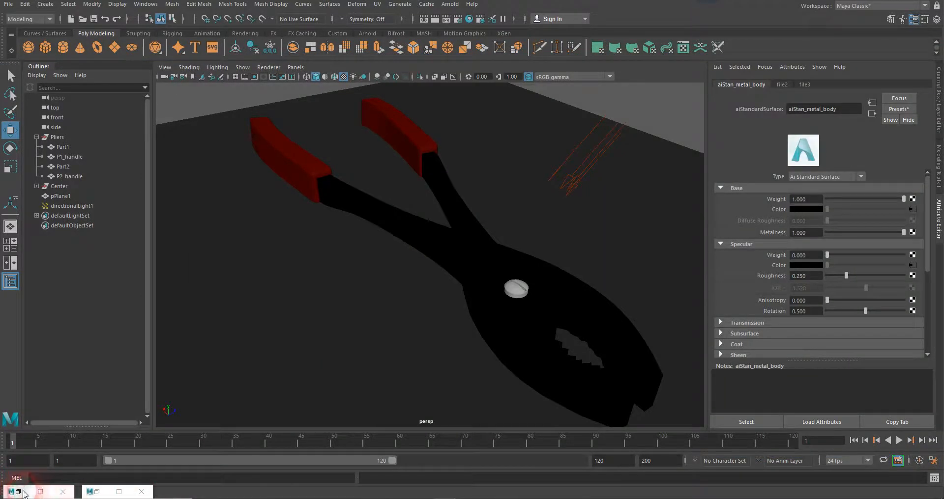
pyautogui.click(20, 492)
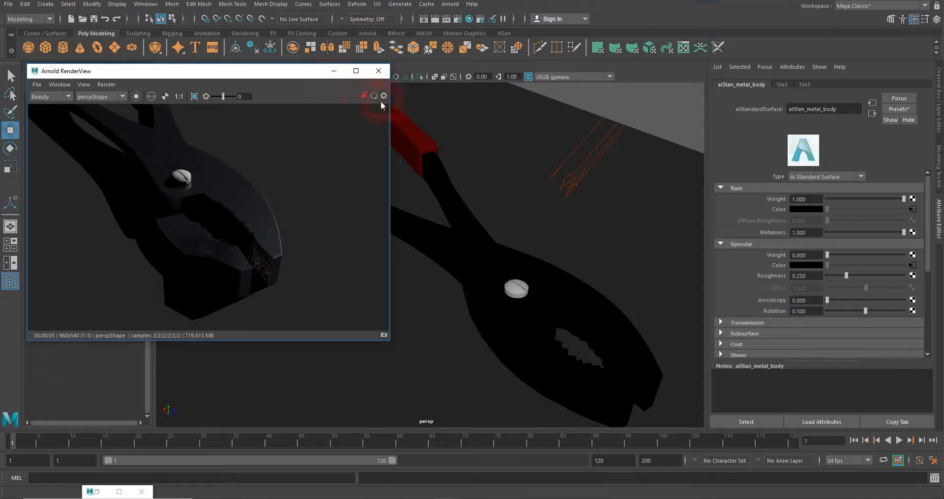
pyautogui.click(364, 96)
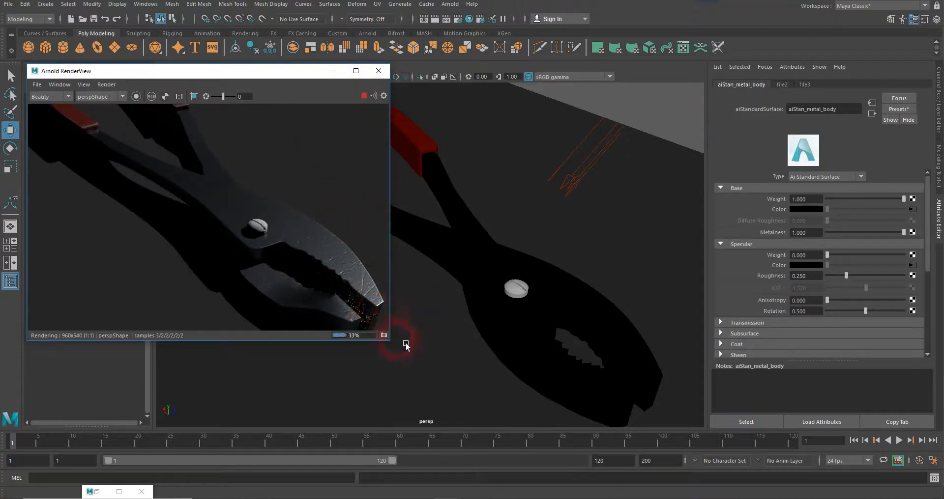
pyautogui.moveTo(396, 347); pyautogui.dragTo(486, 406)
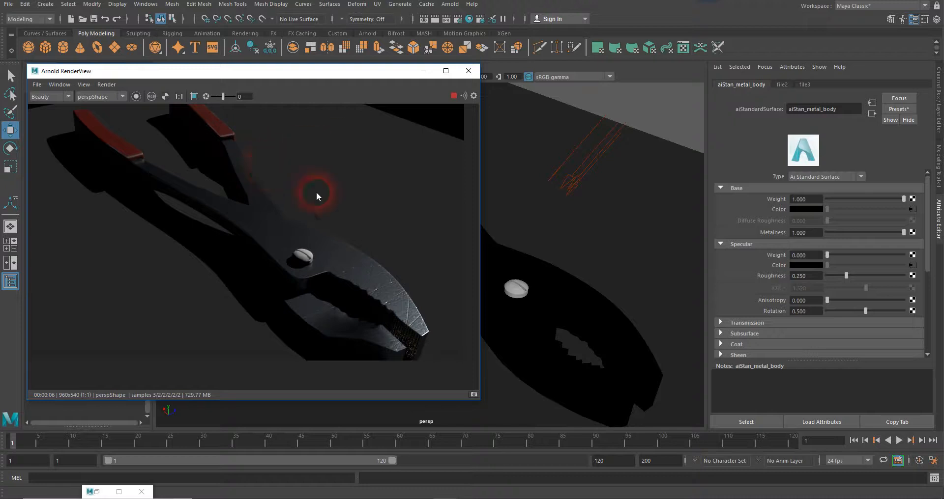
# Stop the live render and minimize Arnold RenderView
pyautogui.click(449, 95)
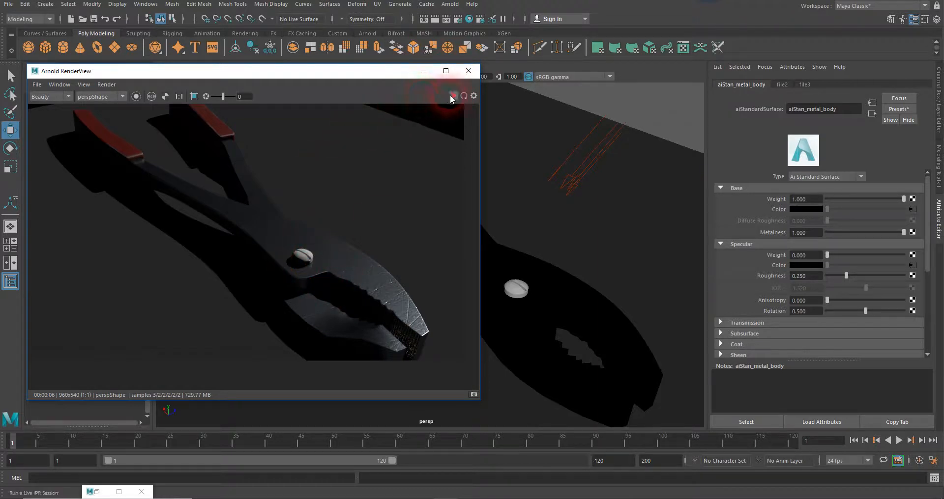
pyautogui.click(424, 71)
pyautogui.click(631, 75)
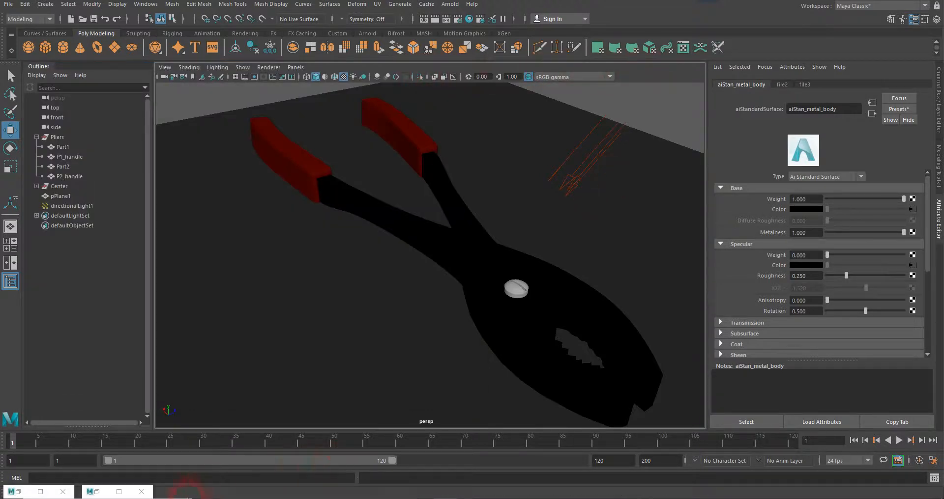
pyautogui.click(19, 492)
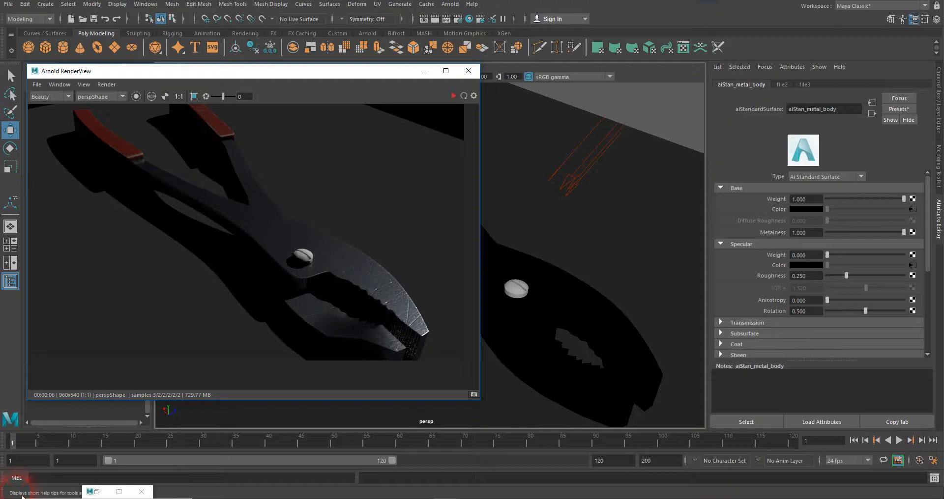
pyautogui.click(426, 75)
# Restore Hypershade, create a new aiStandardSurface material and show its network in the work area
pyautogui.click(100, 492)
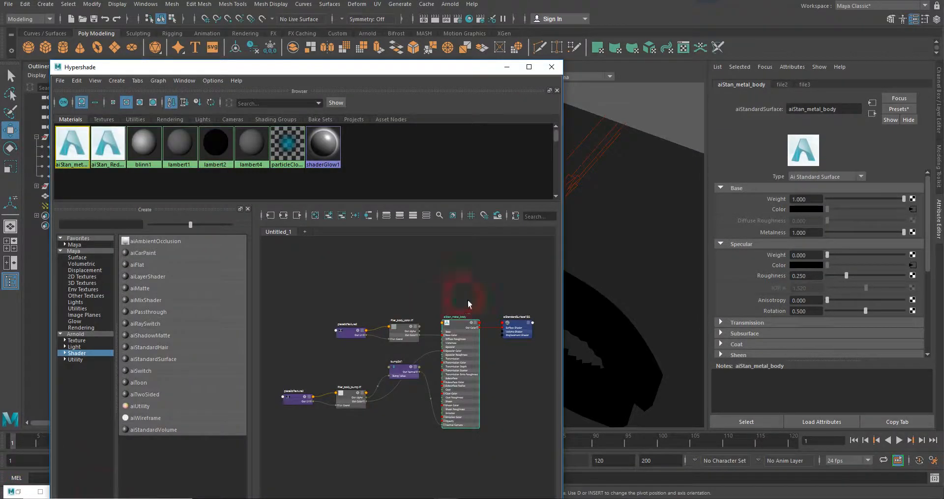
pyautogui.click(341, 282)
pyautogui.moveTo(202, 367); pyautogui.dragTo(204, 369)
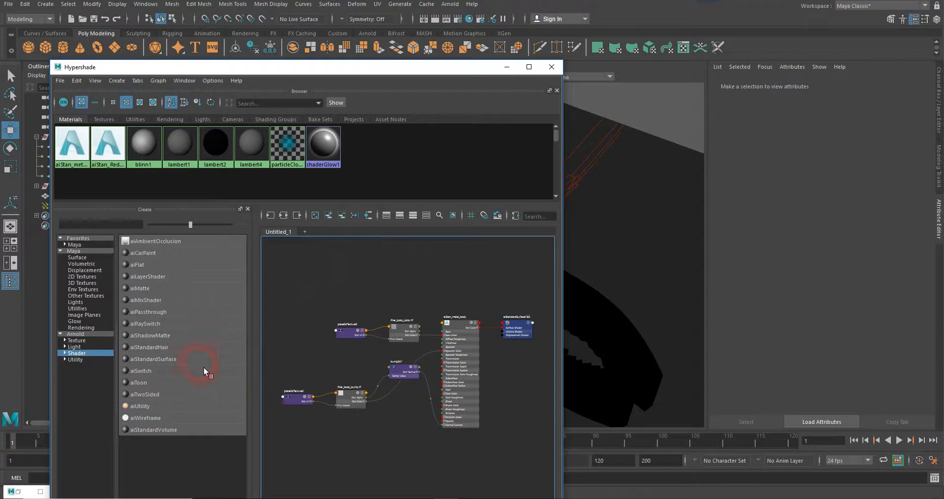
pyautogui.click(160, 364)
pyautogui.click(283, 215)
pyautogui.click(357, 280)
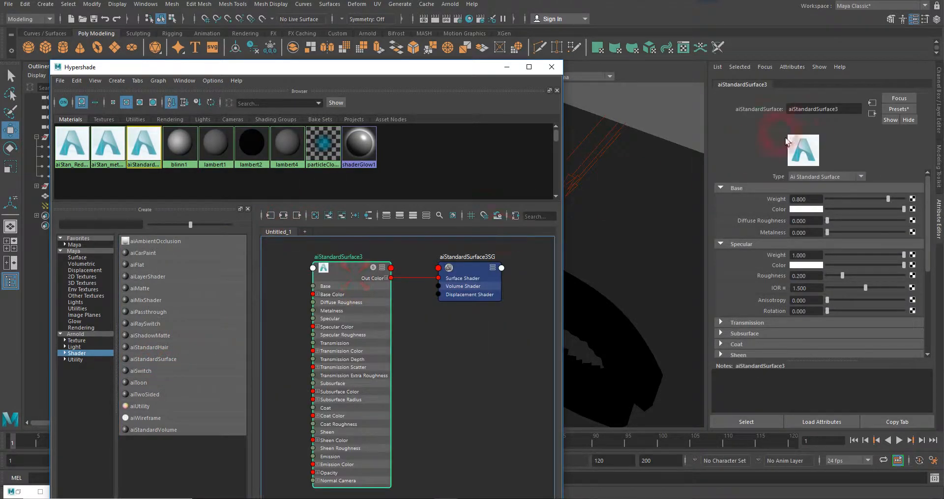
# Replace the new aiStandardSurface material's settings with the Chrome preset and rename the material aiStand_chrome
pyautogui.click(897, 109)
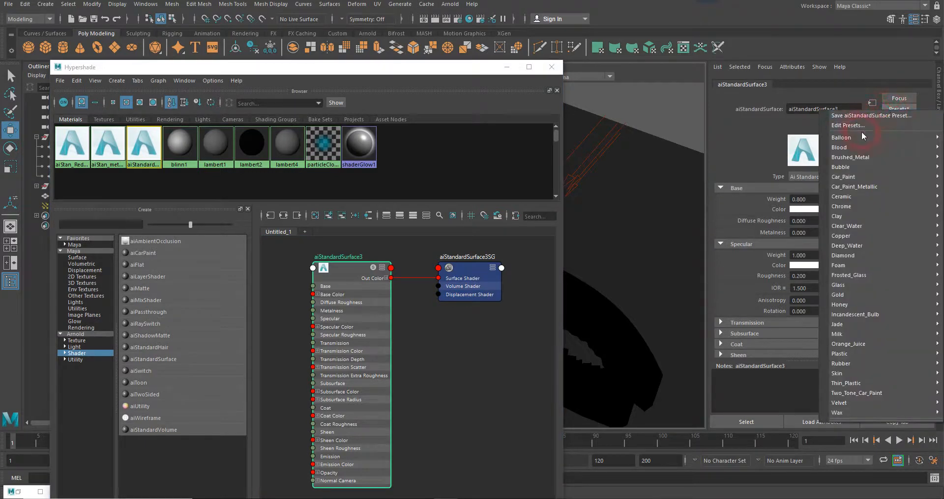
pyautogui.moveTo(854, 218)
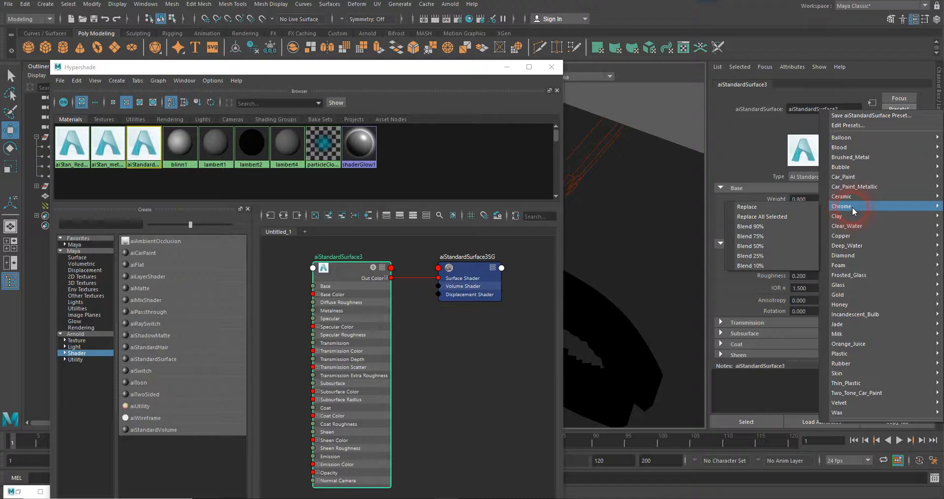
pyautogui.click(758, 207)
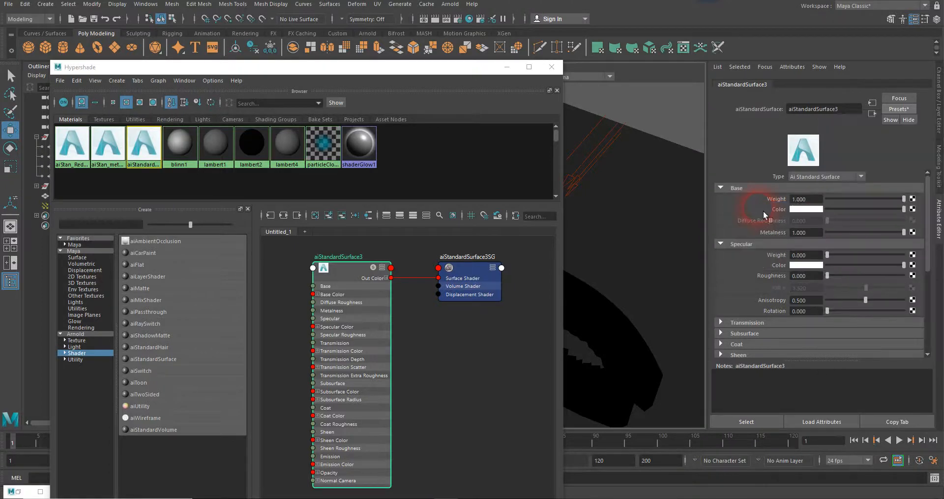
pyautogui.click(824, 109)
pyautogui.moveTo(808, 109); pyautogui.dragTo(894, 112)
pyautogui.write('_chrome')
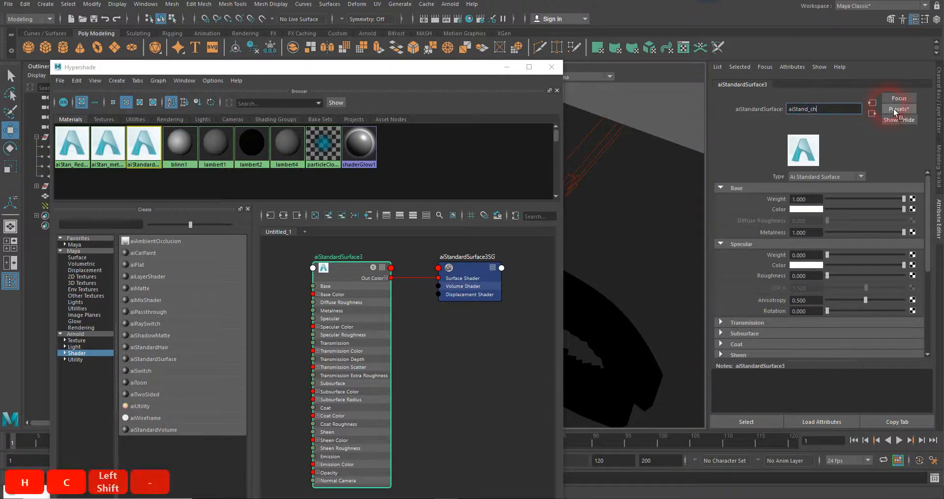
pyautogui.press('Return')
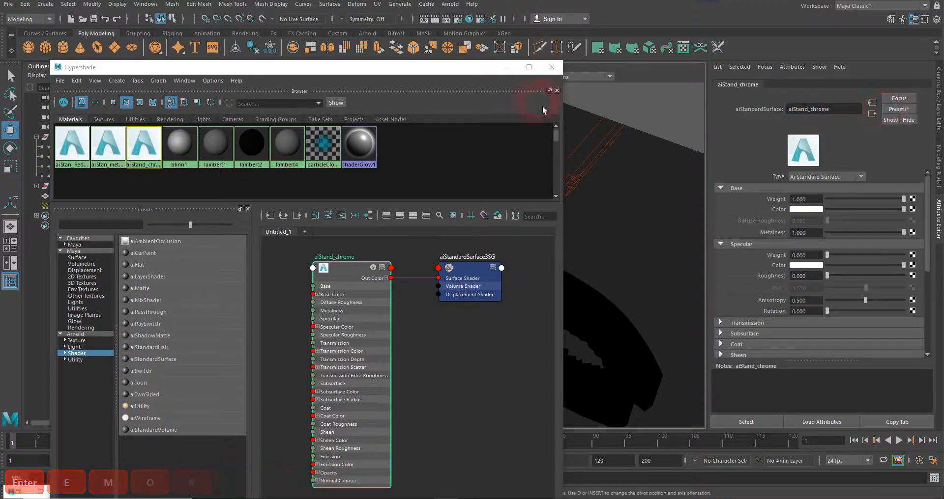
# Narrow Hypershade to uncover the pliers' center screw and assign the aiStand_chrome material to the screw
pyautogui.moveTo(563, 124); pyautogui.dragTo(502, 119)
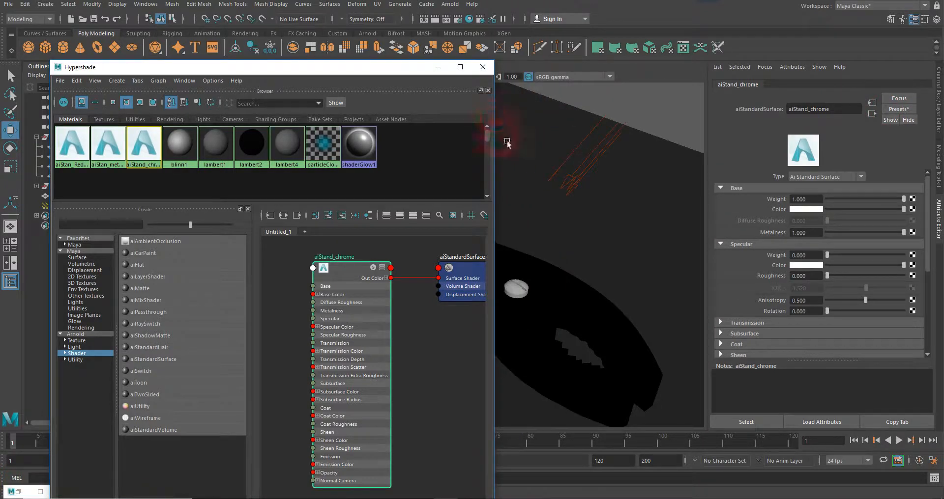
pyautogui.click(349, 277)
pyautogui.click(514, 289)
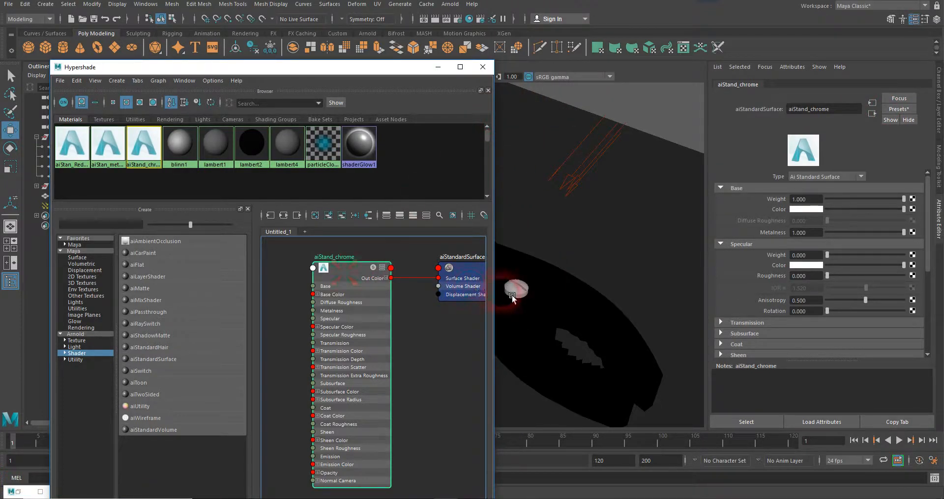
pyautogui.moveTo(340, 271); pyautogui.dragTo(339, 250, button='right')
pyautogui.click(351, 280)
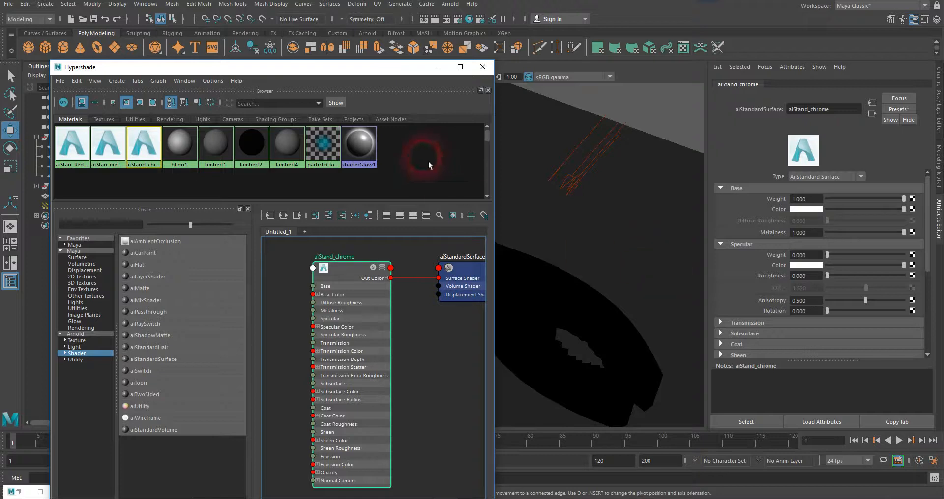
# Set the perspective viewport to use all lights and minimize Hypershade to clear the view of the pliers
pyautogui.moveTo(389, 67); pyautogui.dragTo(382, 90)
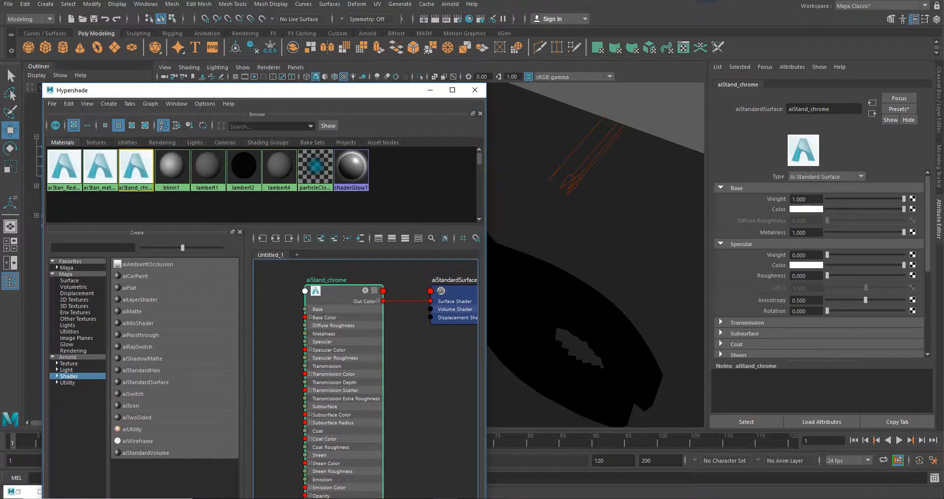
pyautogui.click(520, 375)
pyautogui.press('7')
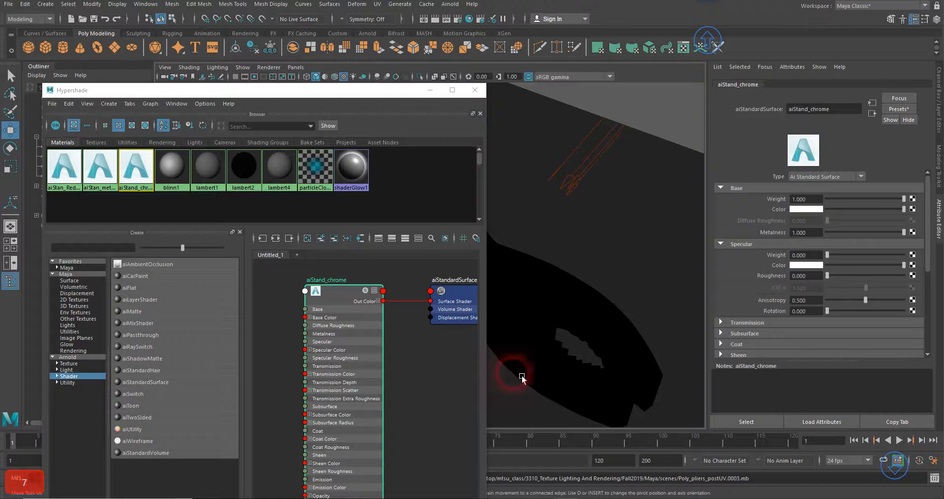
pyautogui.click(336, 302)
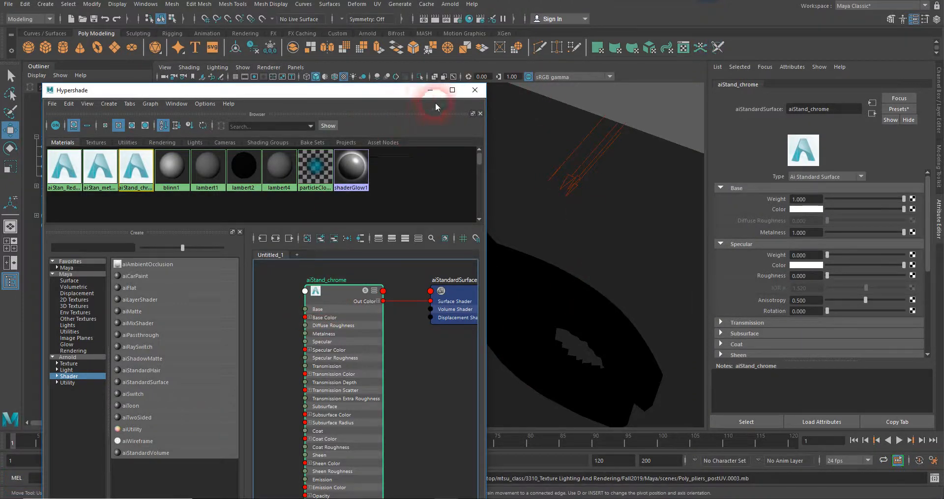
pyautogui.click(430, 90)
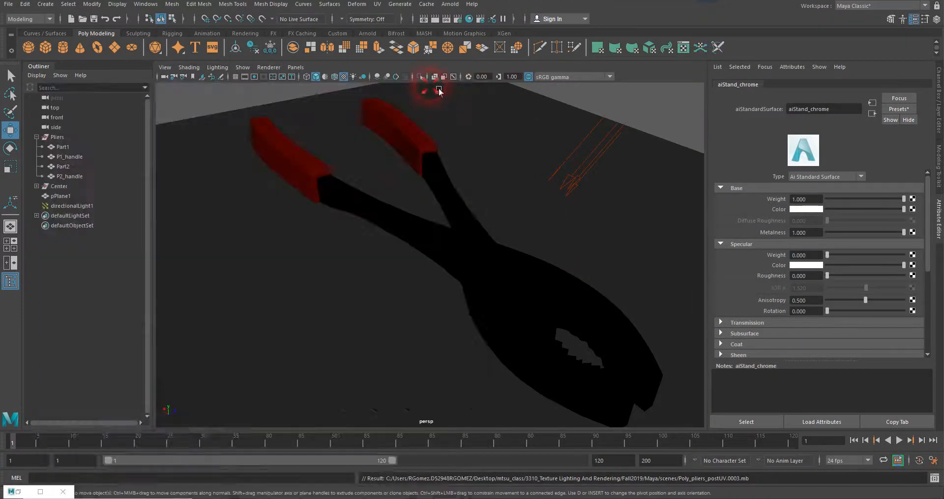
pyautogui.click(23, 496)
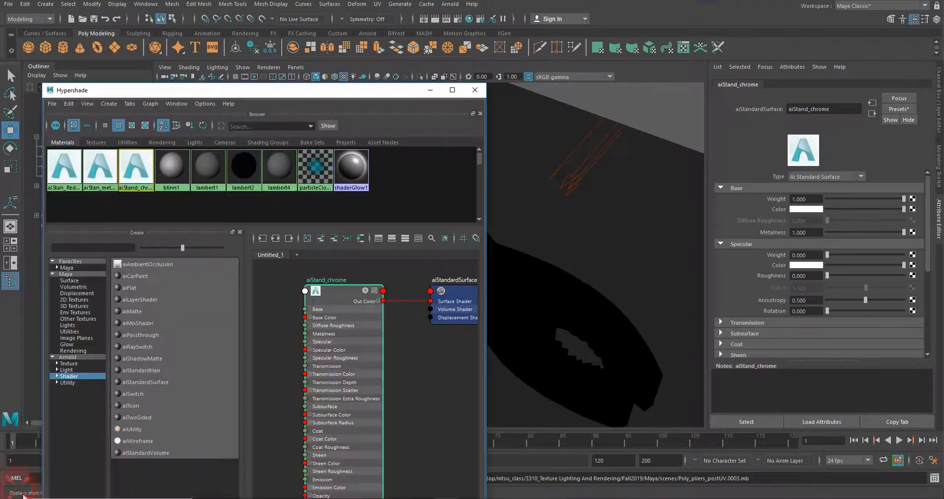
pyautogui.click(430, 90)
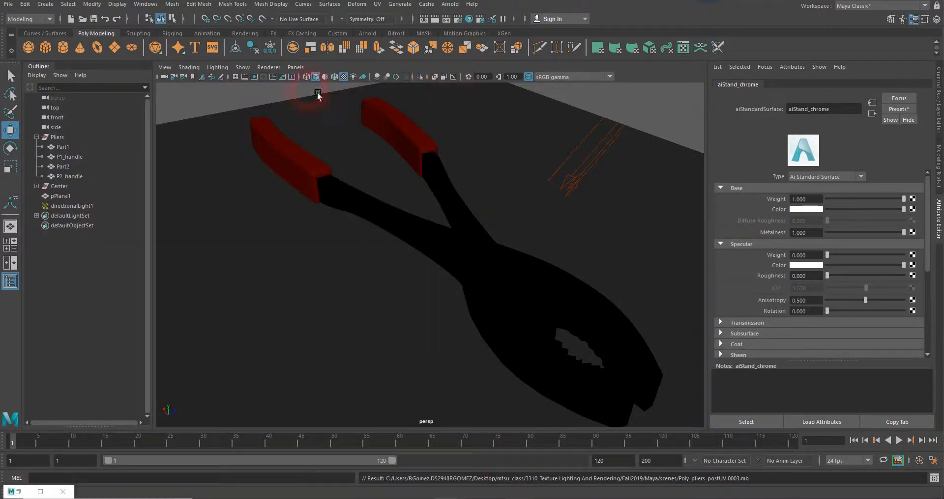
# Render the pliers in Arnold RenderView to check the chrome screw, stop the render and minimize the window
pyautogui.click(431, 25)
pyautogui.click(86, 400)
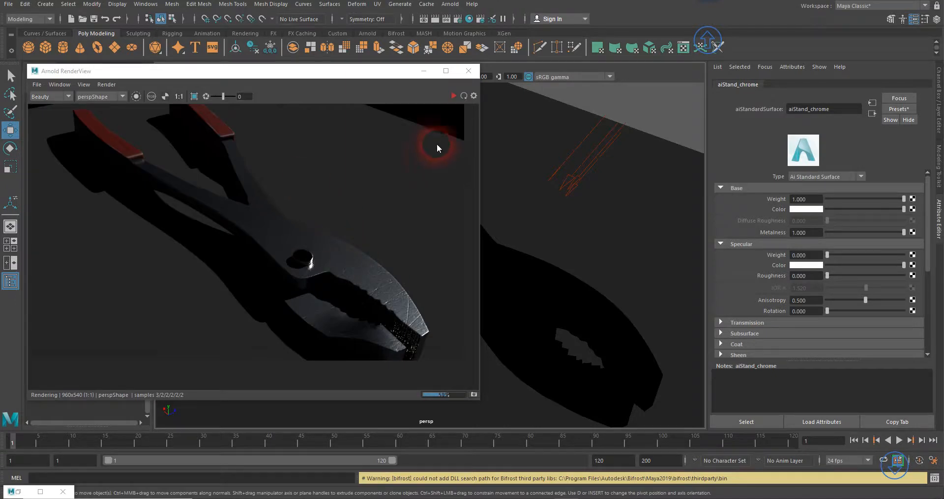
pyautogui.click(450, 97)
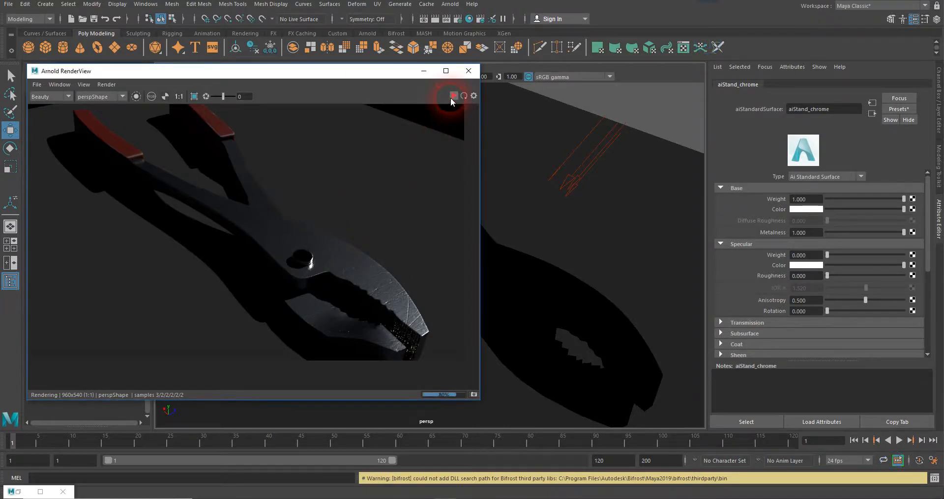
pyautogui.click(350, 264)
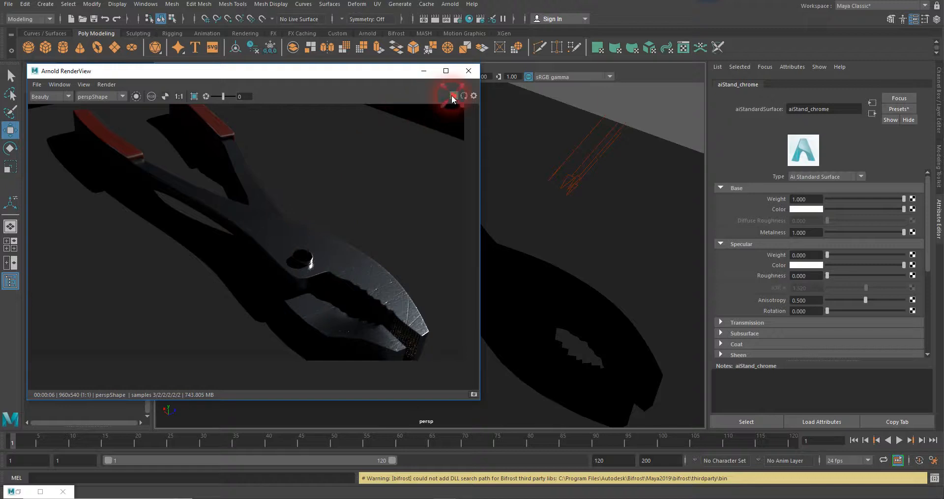
pyautogui.click(423, 71)
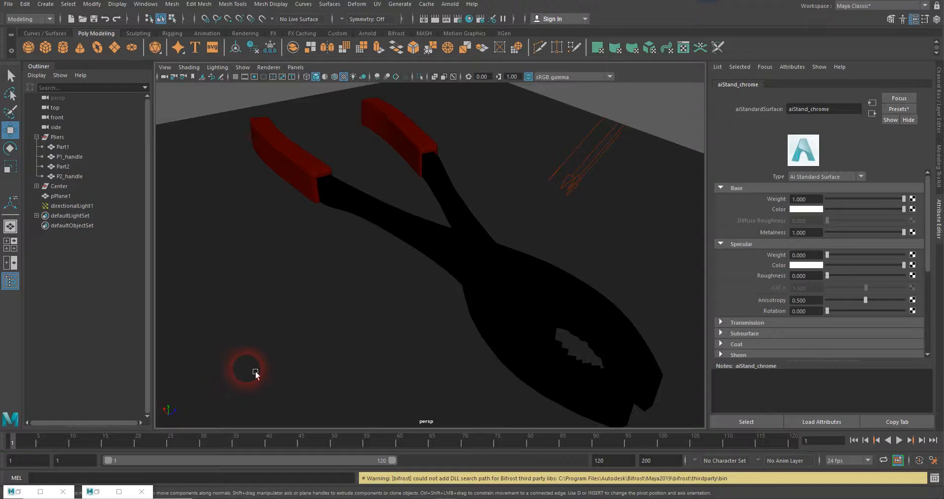
# Review the finished render once more and inspect the existing directional light's attributes
pyautogui.click(98, 492)
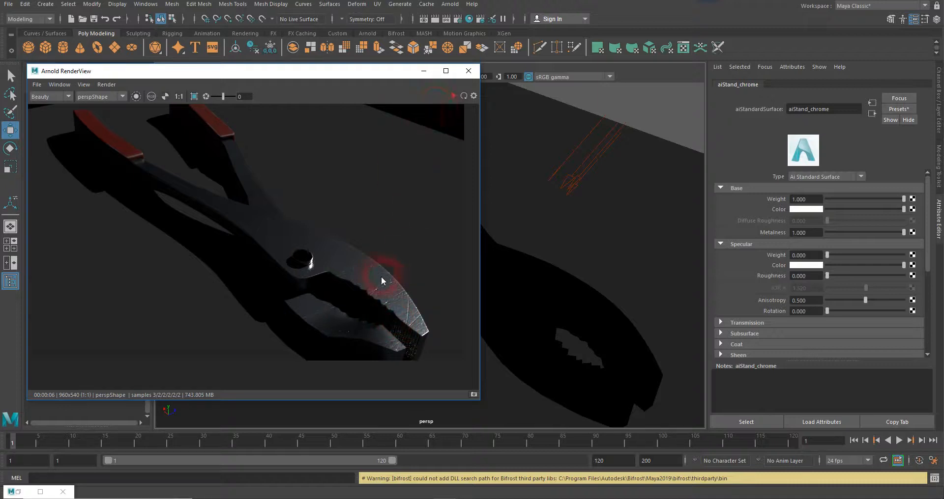
pyautogui.click(424, 74)
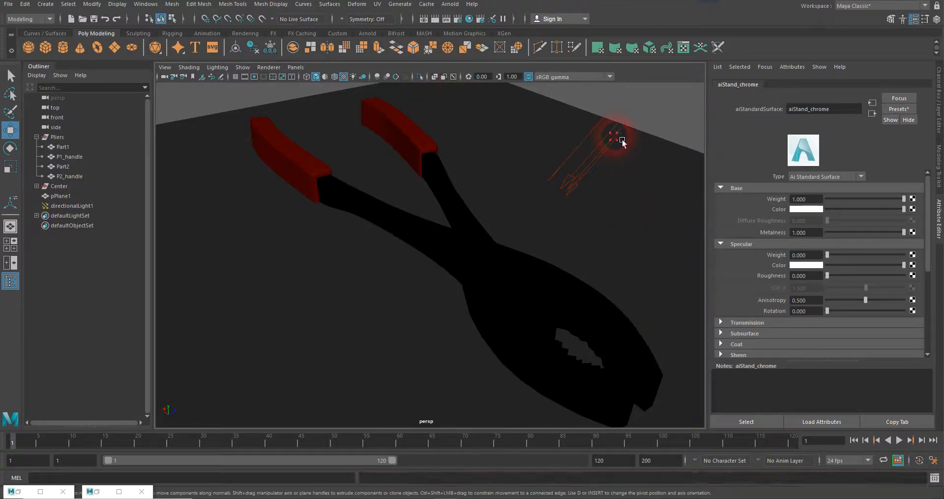
pyautogui.click(623, 138)
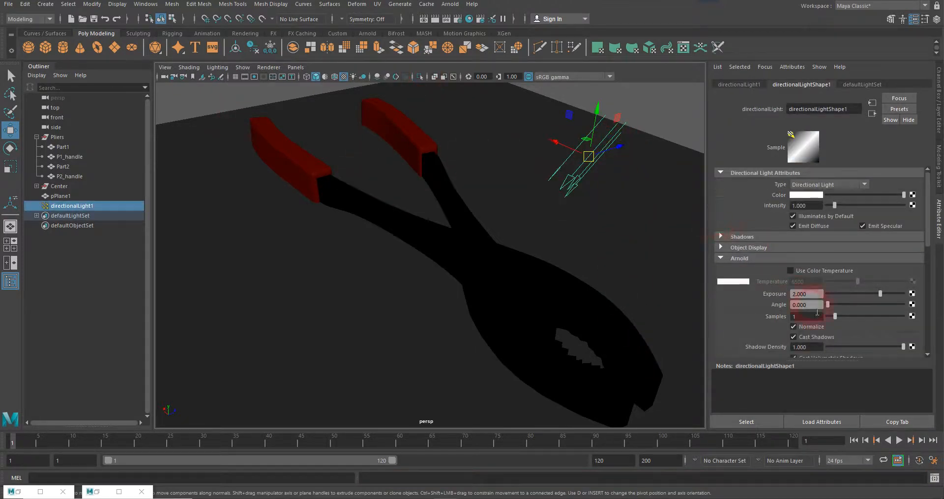
pyautogui.click(209, 111)
# Create a second directional light and rotate it to aim across the pliers
pyautogui.click(51, 5)
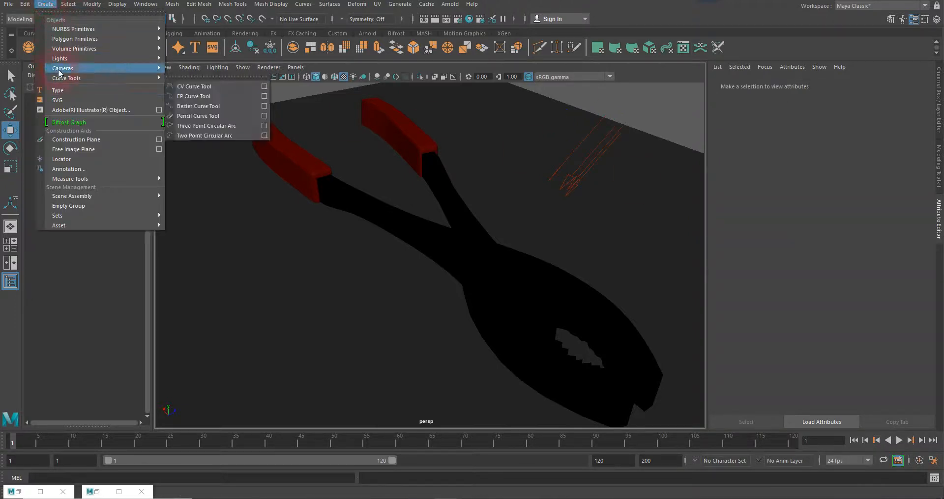
pyautogui.moveTo(62, 59)
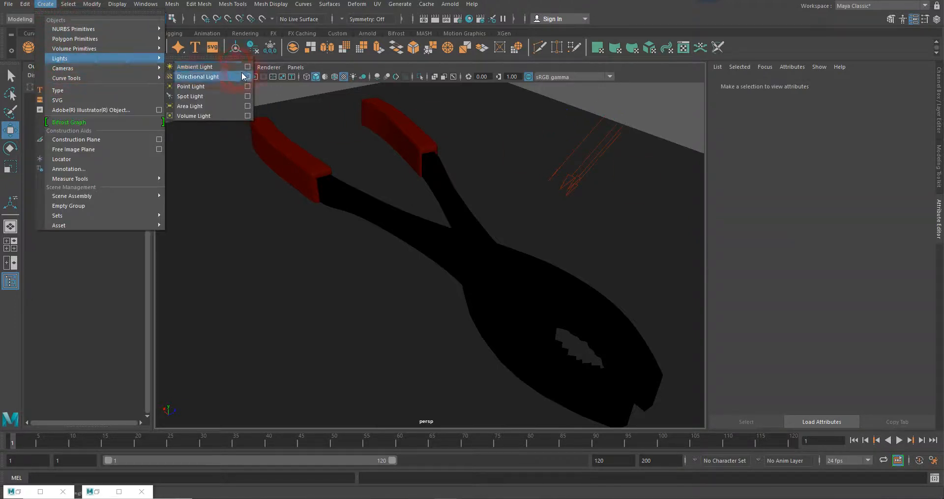
pyautogui.click(205, 78)
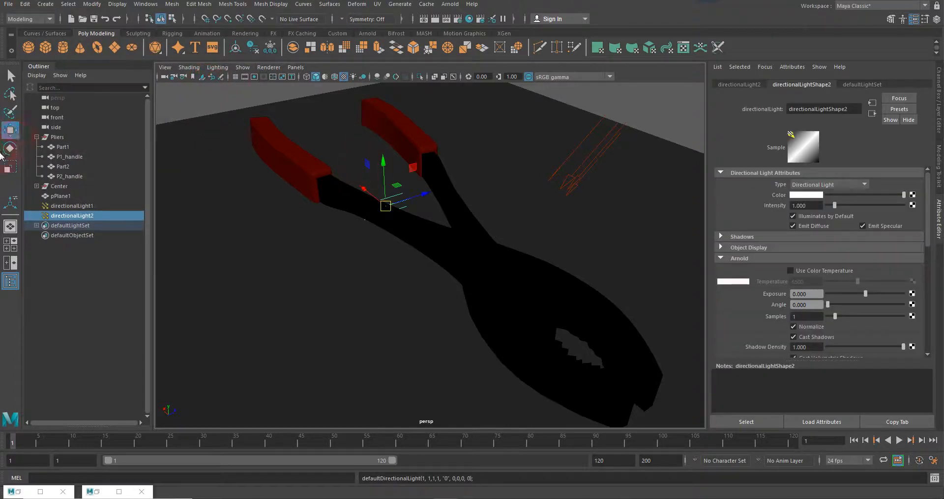
pyautogui.press('e')
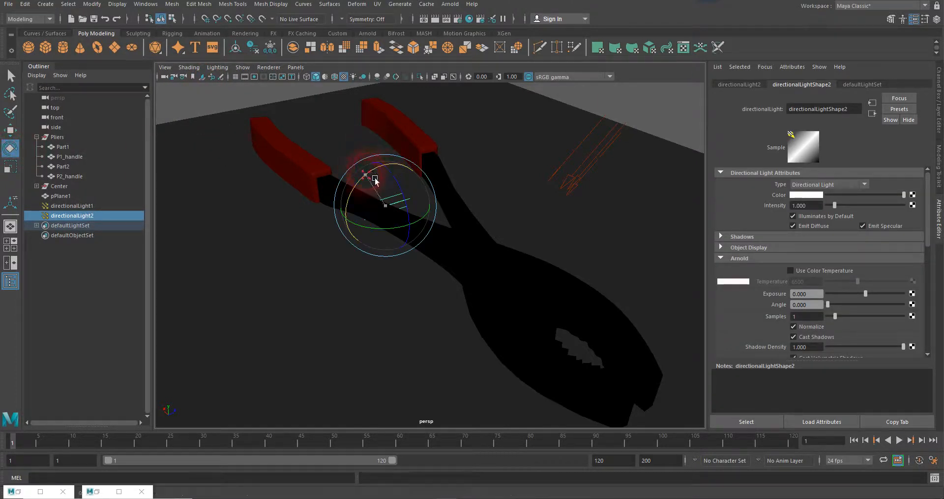
pyautogui.moveTo(370, 177); pyautogui.dragTo(458, 430)
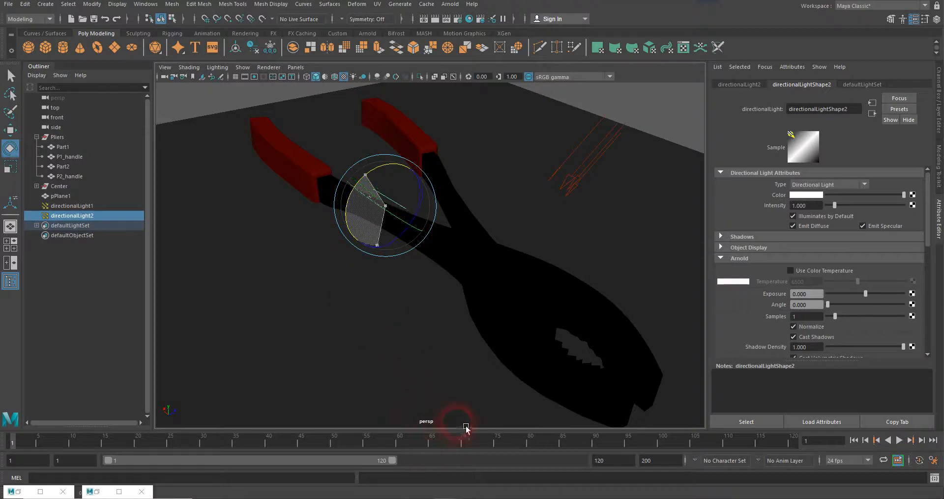
pyautogui.moveTo(370, 177); pyautogui.dragTo(366, 200)
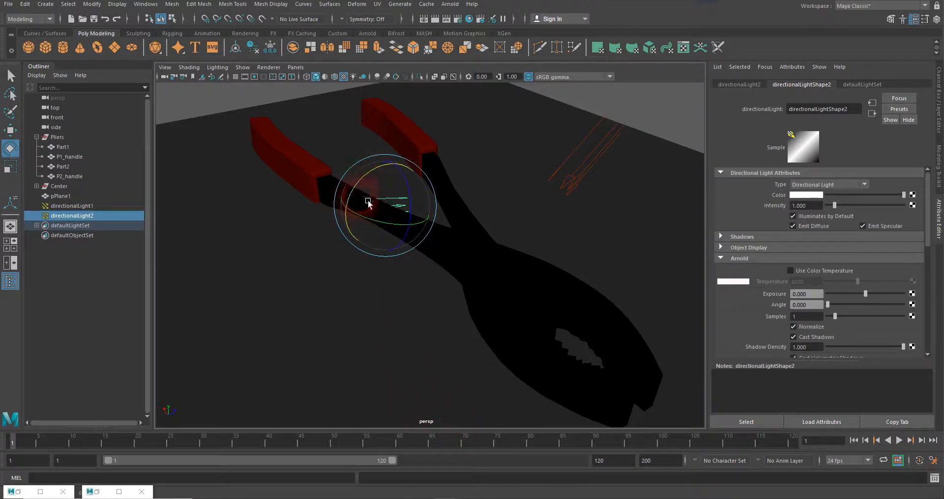
# Move the second directional light out beside the pliers' handles and set its intensity to 0.5
pyautogui.click(11, 133)
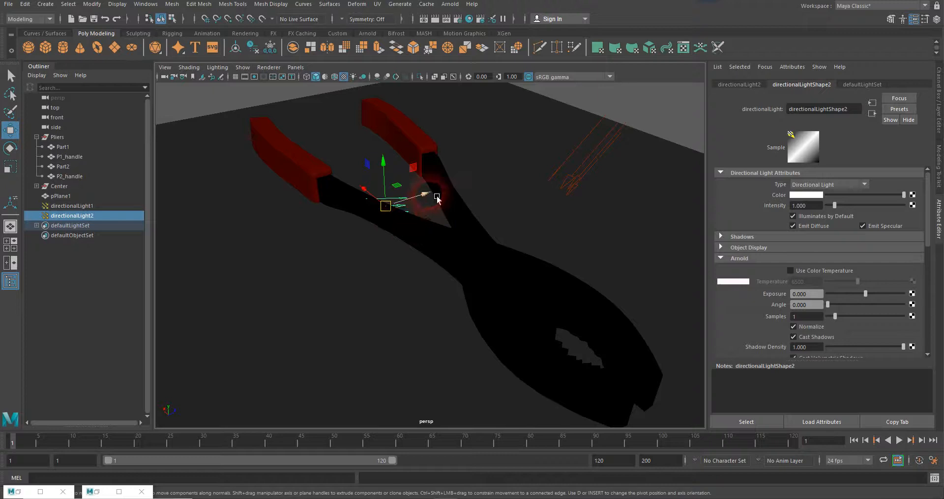
pyautogui.moveTo(432, 197); pyautogui.dragTo(308, 261)
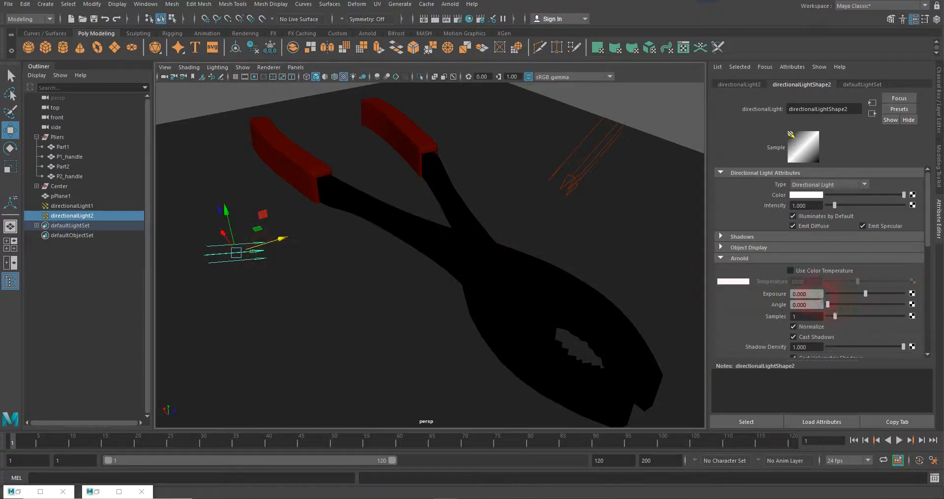
pyautogui.doubleClick(811, 206)
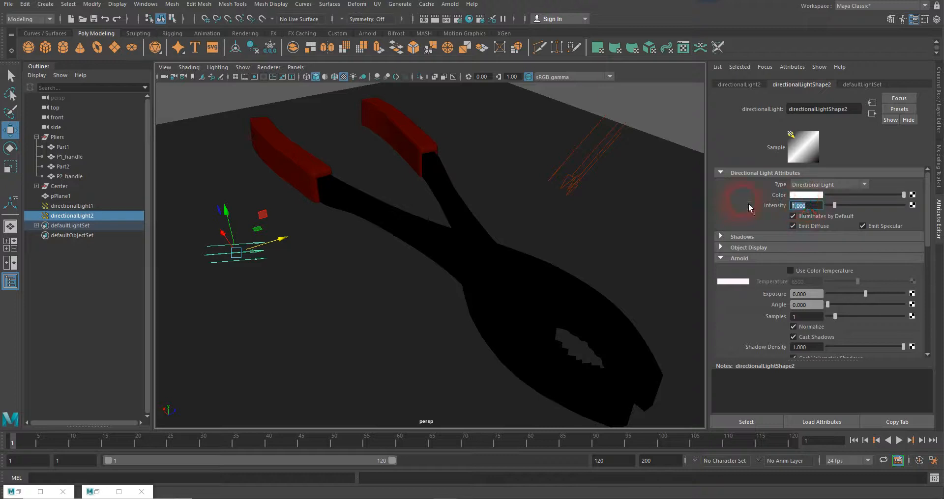
pyautogui.write('.5')
pyautogui.press('Return')
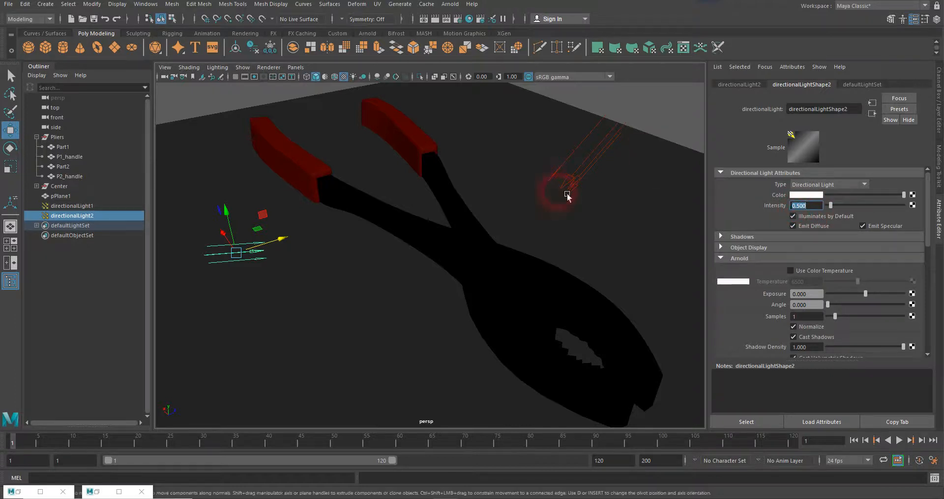
# Render the pliers in Arnold RenderView while setting the second directional light's intensity to 0.8 and turning off its Cast Shadows option
pyautogui.click(98, 494)
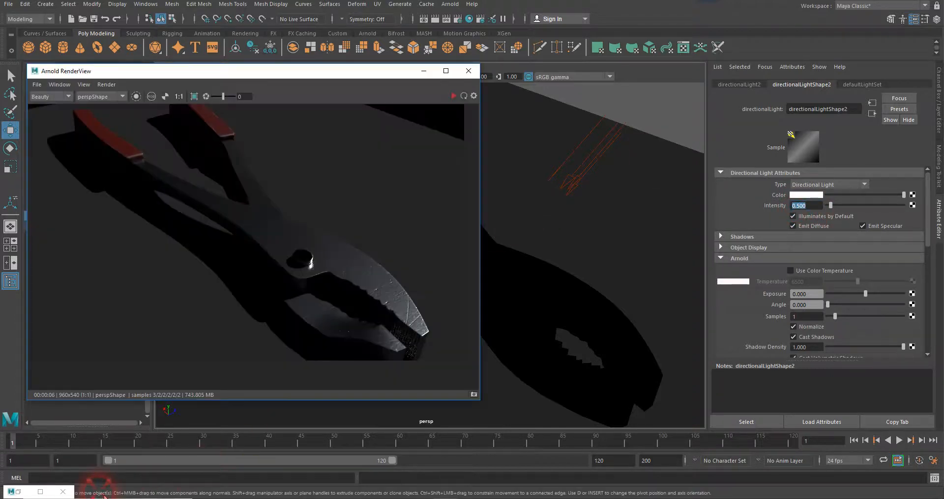
pyautogui.click(454, 96)
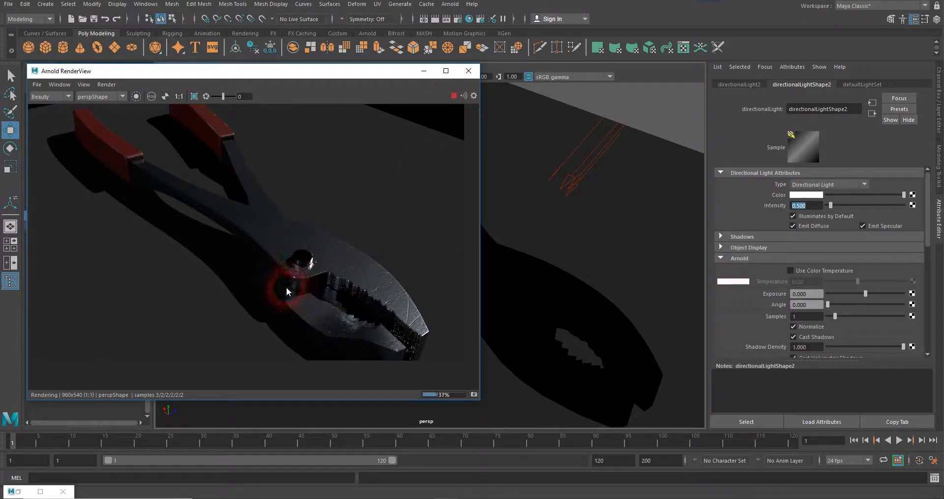
pyautogui.click(798, 206)
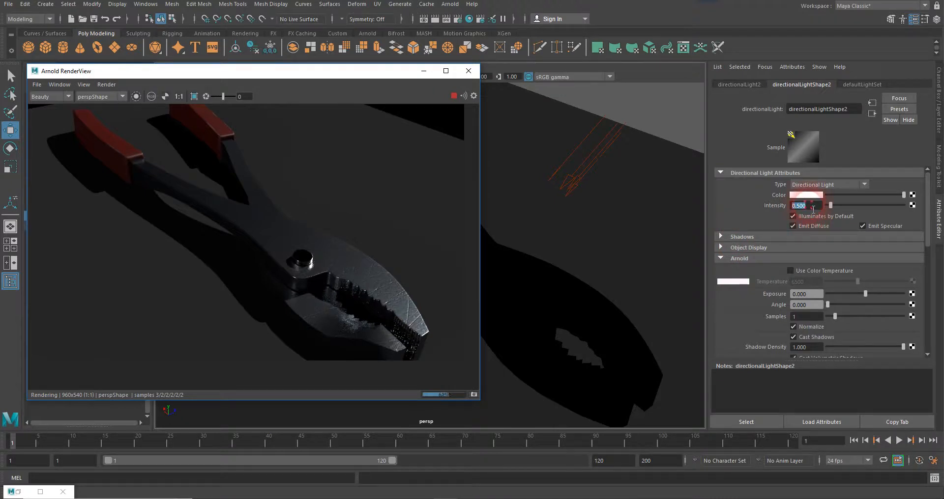
pyautogui.doubleClick(800, 208)
pyautogui.moveTo(795, 206); pyautogui.dragTo(833, 212)
pyautogui.write('8')
pyautogui.press('Return')
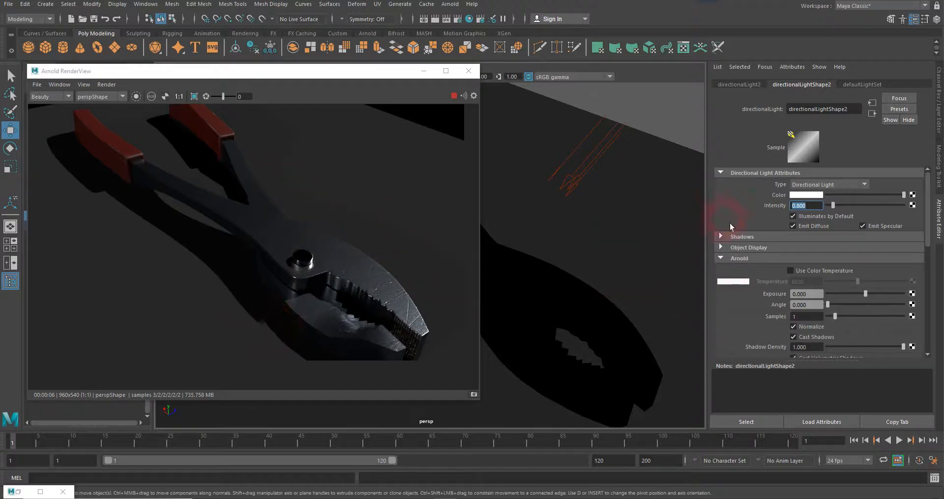
pyautogui.click(793, 338)
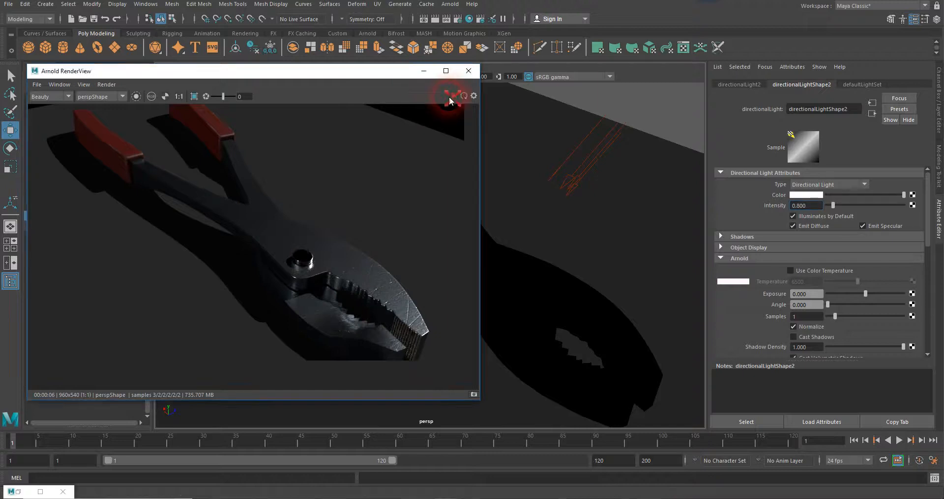
# Minimize the render window and save the scene, continuing past the Student Version notice
pyautogui.click(423, 70)
pyautogui.click(8, 4)
pyautogui.click(31, 63)
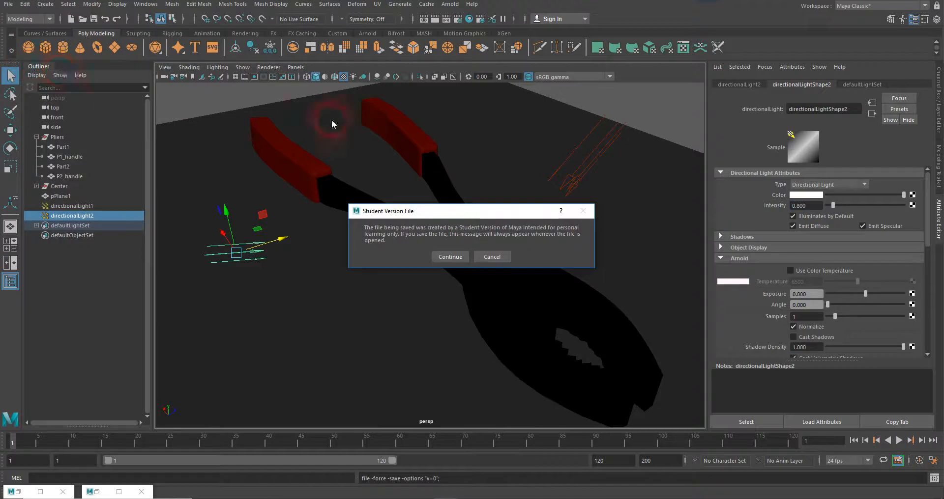
pyautogui.click(464, 258)
pyautogui.press('w')
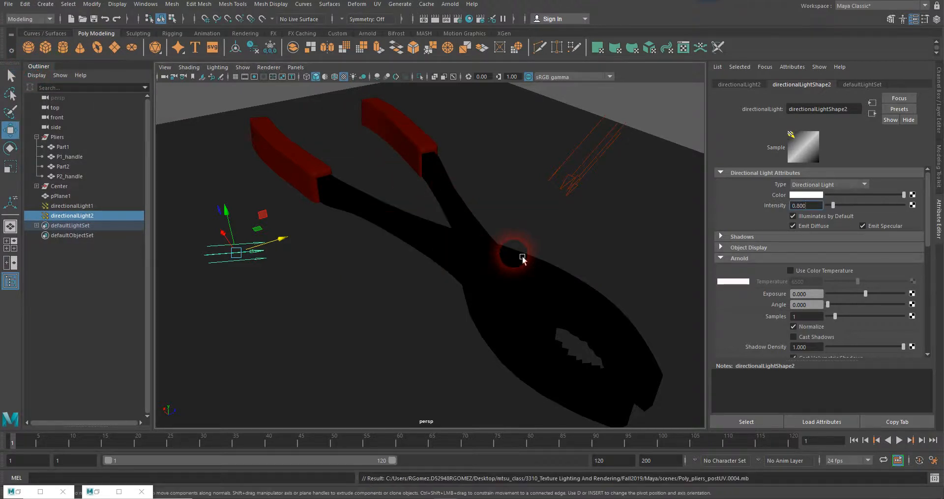
# Review the updated pliers render once more, minimize the render window and clear the selection
pyautogui.click(97, 492)
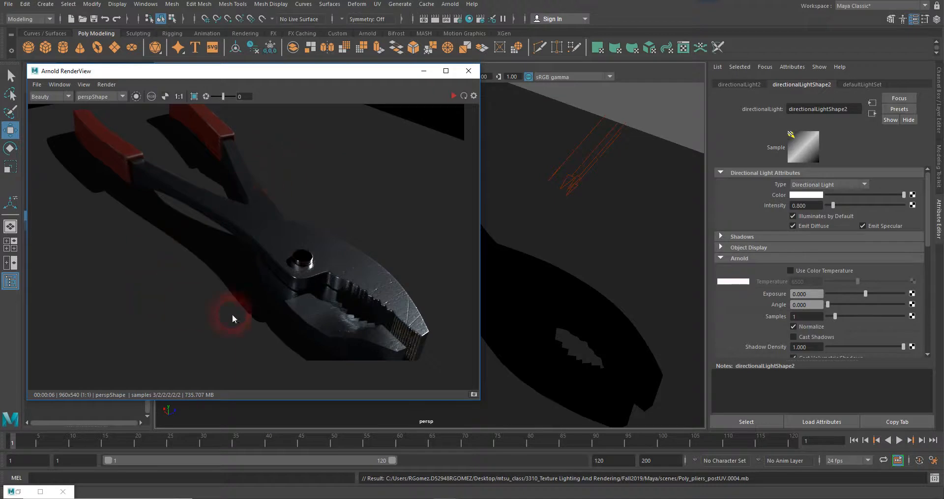
pyautogui.click(423, 71)
pyautogui.click(222, 105)
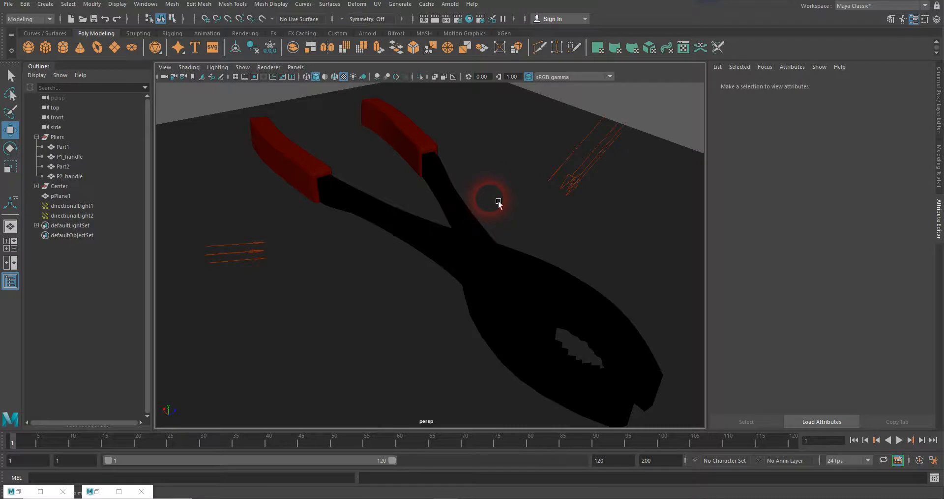
# Duplicate the ground plane and raise the copy well above the pliers
pyautogui.scroll(-8, 498, 200)
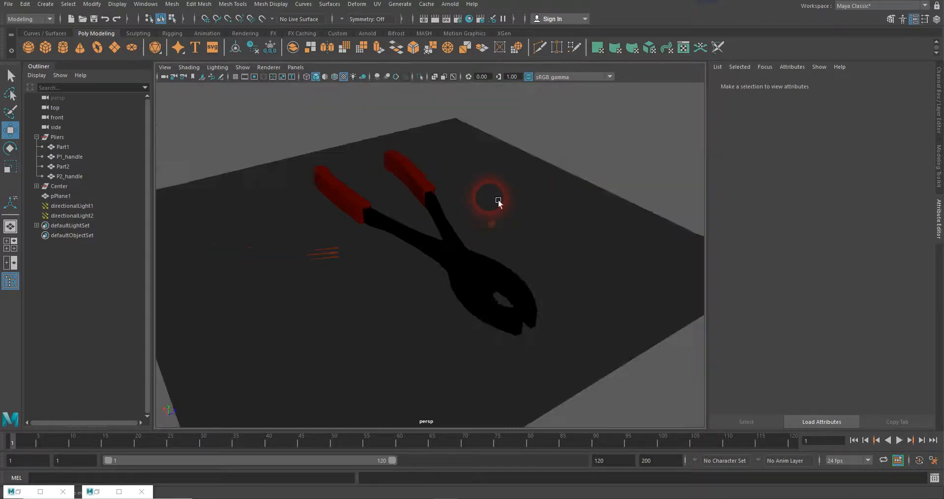
pyautogui.click(515, 242)
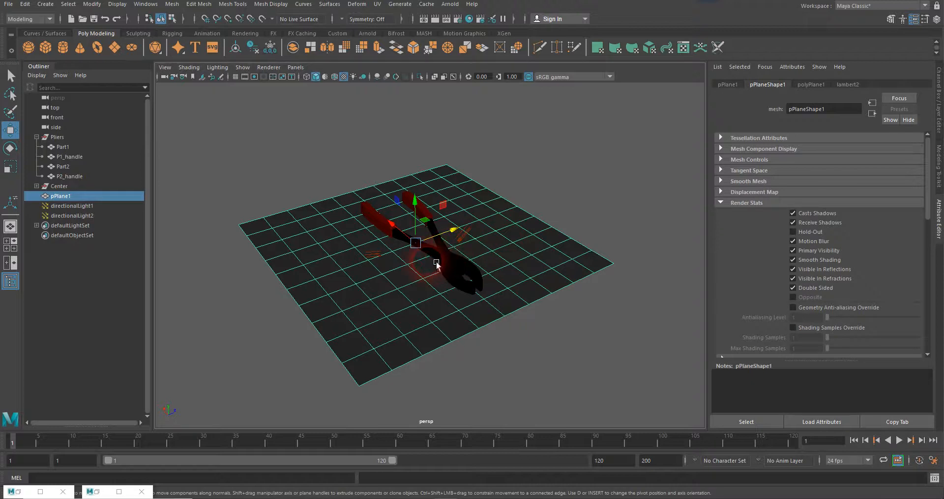
pyautogui.hotkey('ctrl', 'd')
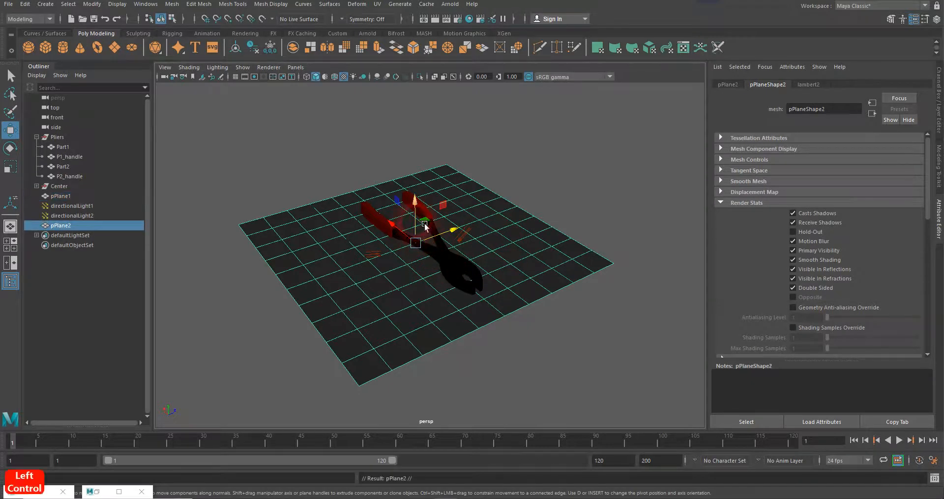
pyautogui.moveTo(426, 239); pyautogui.dragTo(425, 172)
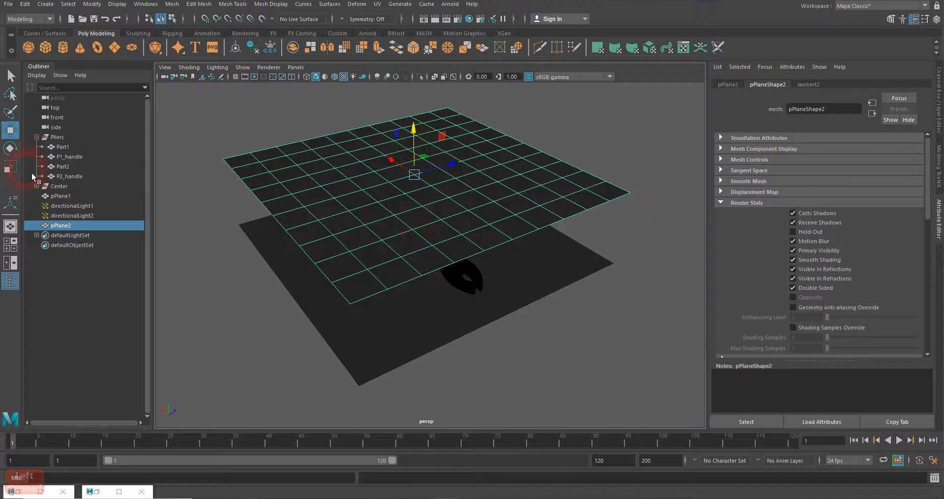
# Rotate the raised plane so it tilts toward the pliers and move it sideways to stand over the handle end
pyautogui.click(10, 148)
pyautogui.moveTo(447, 179); pyautogui.dragTo(376, 144)
pyautogui.click(10, 130)
pyautogui.keyDown('alt'); pyautogui.moveTo(423, 193); pyautogui.dragTo(411, 153); pyautogui.keyUp('alt')
pyautogui.keyDown('alt'); pyautogui.moveTo(411, 153); pyautogui.dragTo(503, 152, button='right'); pyautogui.keyUp('alt')
pyautogui.keyDown('alt'); pyautogui.moveTo(445, 169); pyautogui.dragTo(429, 246, button='middle'); pyautogui.keyUp('alt')
pyautogui.keyDown('alt'); pyautogui.moveTo(429, 246); pyautogui.dragTo(469, 248, button='right'); pyautogui.keyUp('alt')
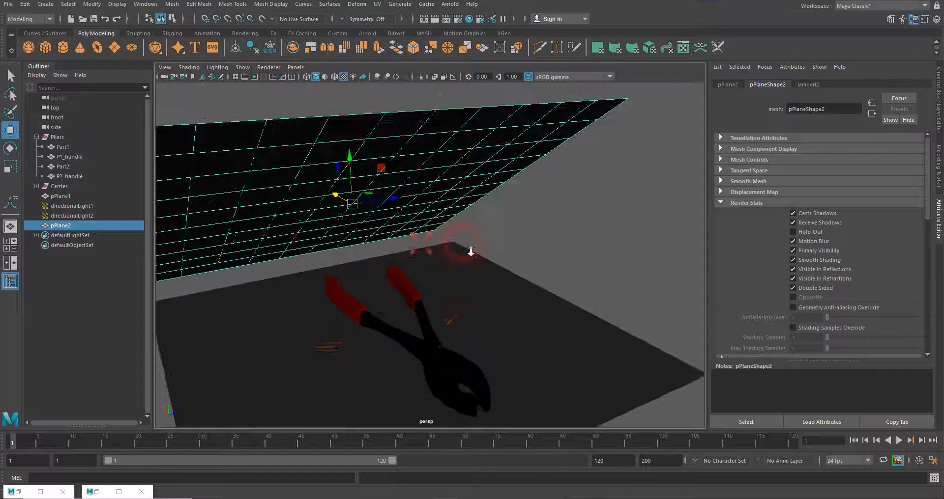
pyautogui.keyDown('alt'); pyautogui.moveTo(469, 248); pyautogui.dragTo(476, 248); pyautogui.keyUp('alt')
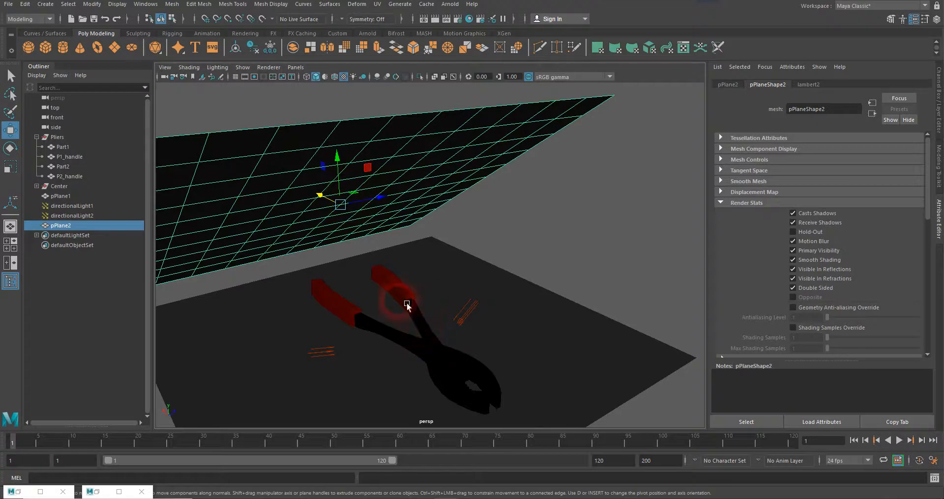
pyautogui.moveTo(362, 206); pyautogui.dragTo(411, 197)
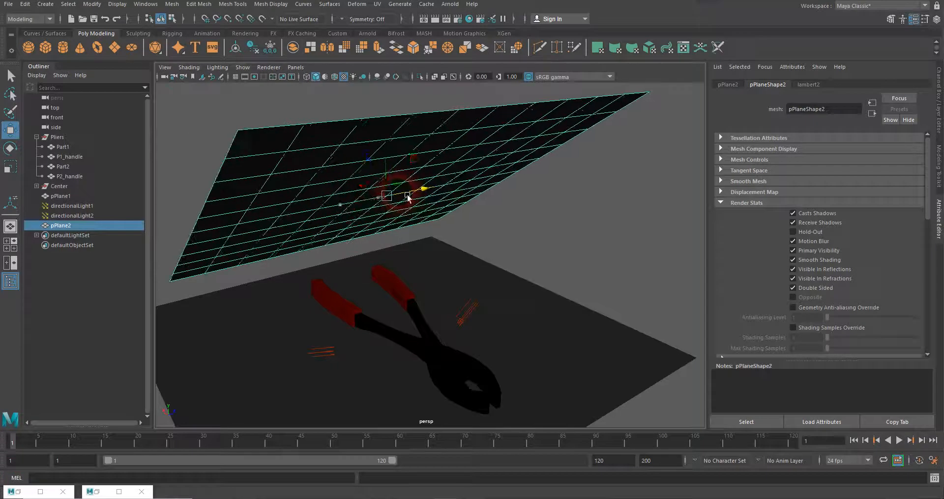
pyautogui.keyDown('alt'); pyautogui.moveTo(425, 253); pyautogui.dragTo(457, 221); pyautogui.keyUp('alt')
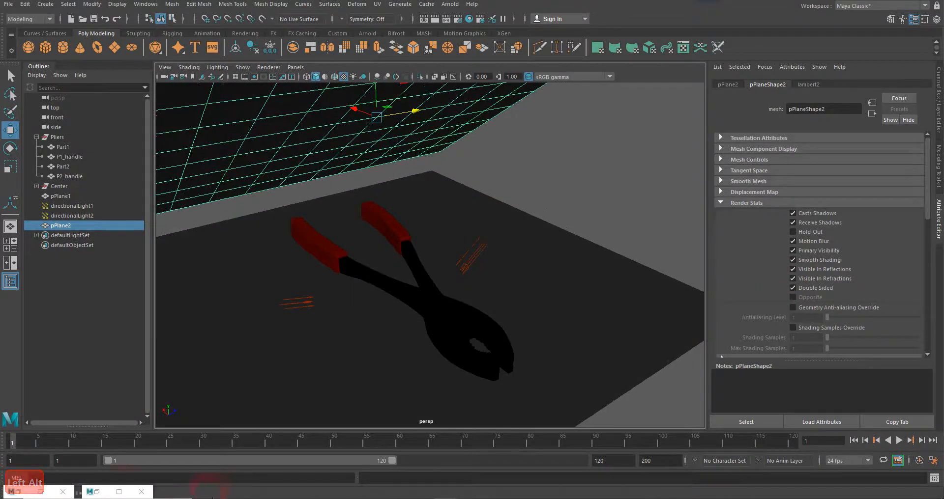
# Bring up Hypershade beside the viewport, clear the node graph and create an Arnold aiFlat shader
pyautogui.click(21, 492)
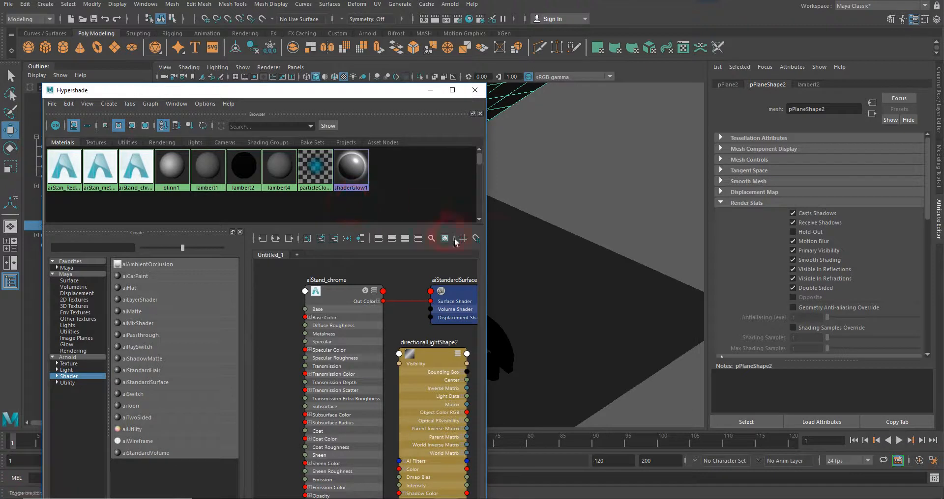
pyautogui.moveTo(347, 89); pyautogui.dragTo(755, 73)
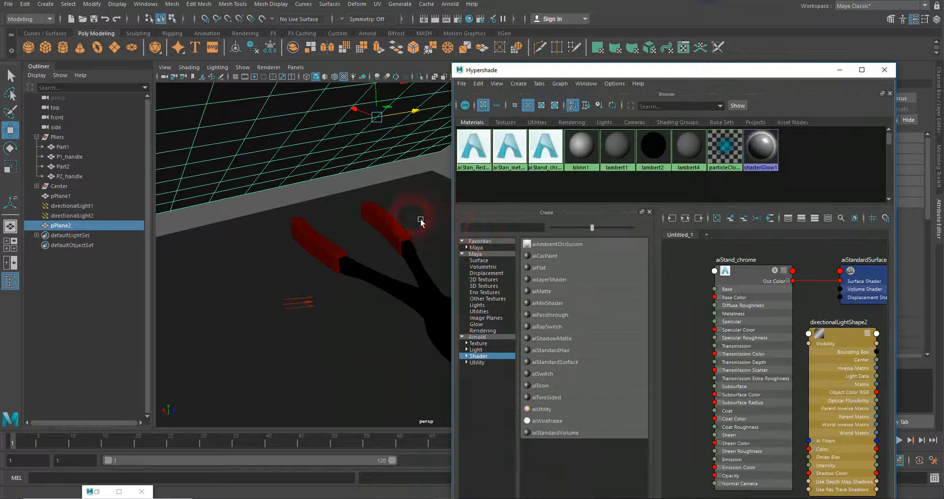
pyautogui.click(345, 195)
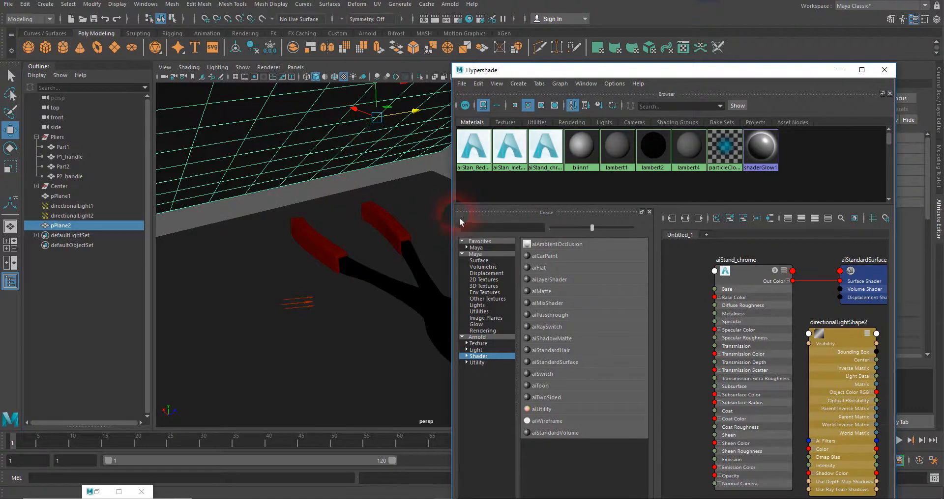
pyautogui.moveTo(453, 214); pyautogui.dragTo(333, 224)
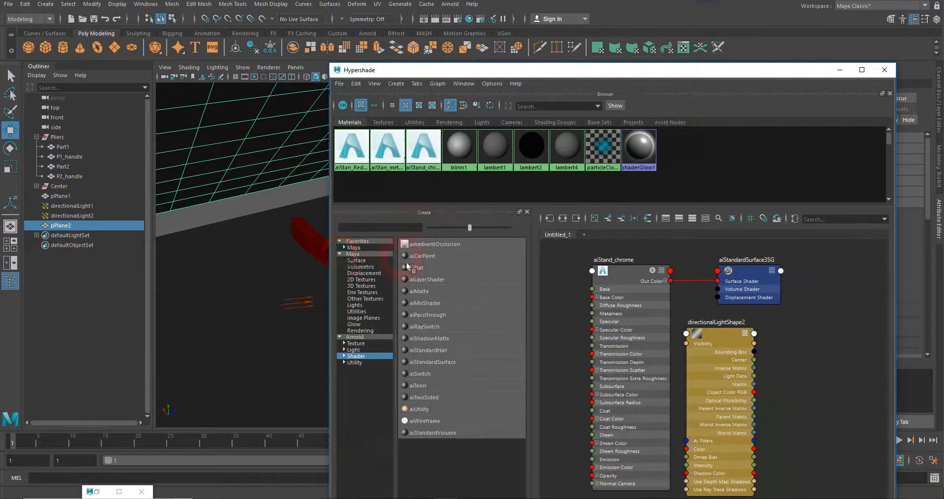
pyautogui.click(601, 223)
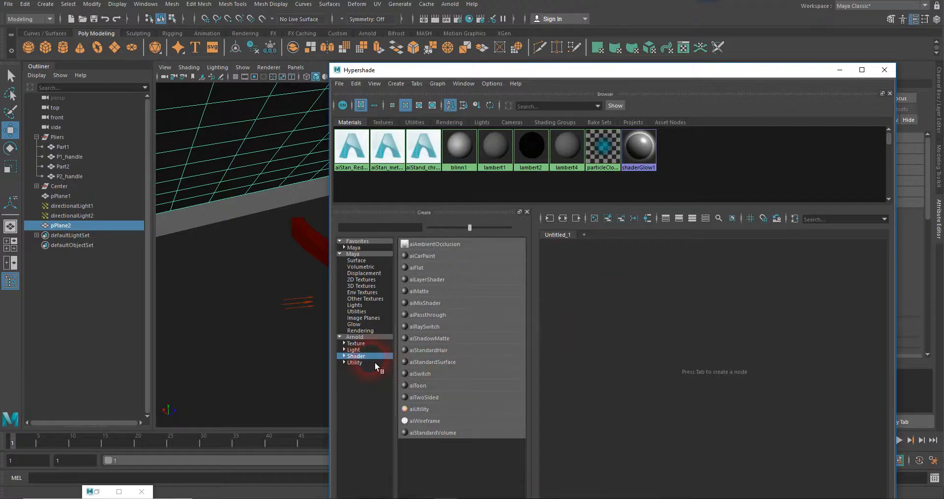
pyautogui.click(425, 269)
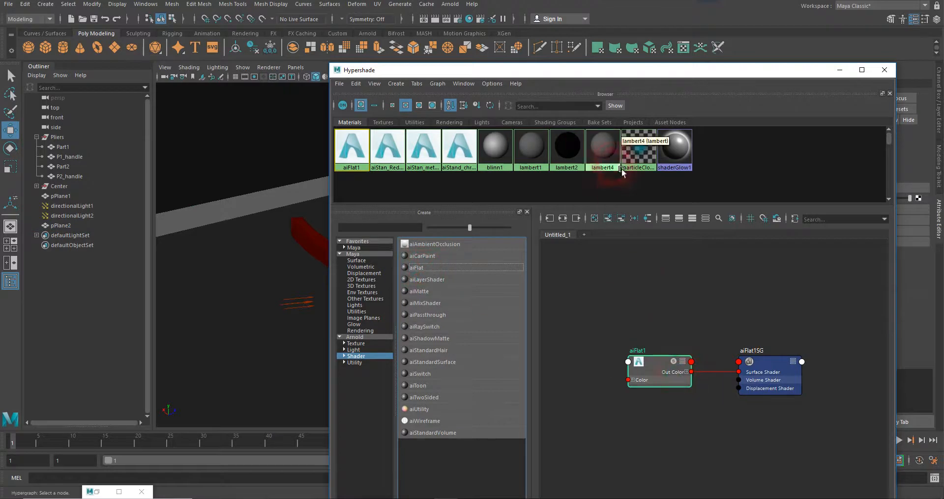
# Connect a file texture node to the aiFlat shader's Color and show its swatch in the graph
pyautogui.moveTo(615, 74); pyautogui.dragTo(435, 97)
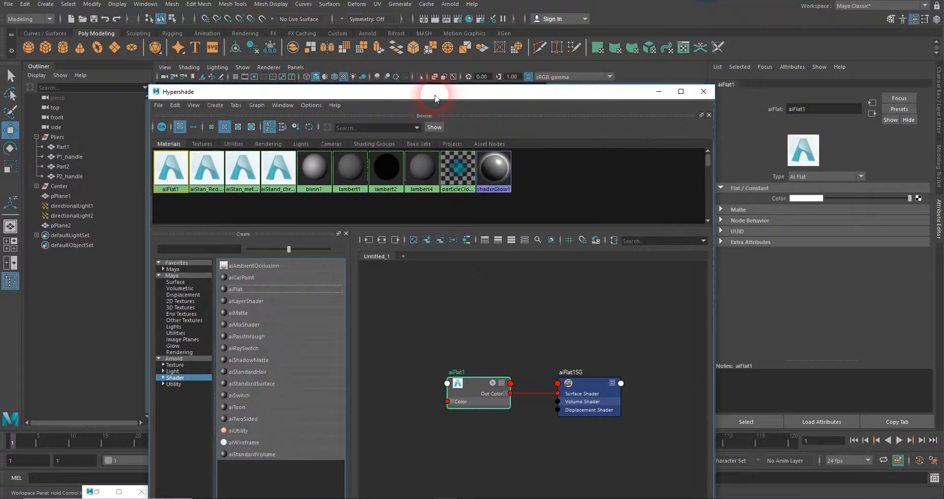
pyautogui.click(484, 396)
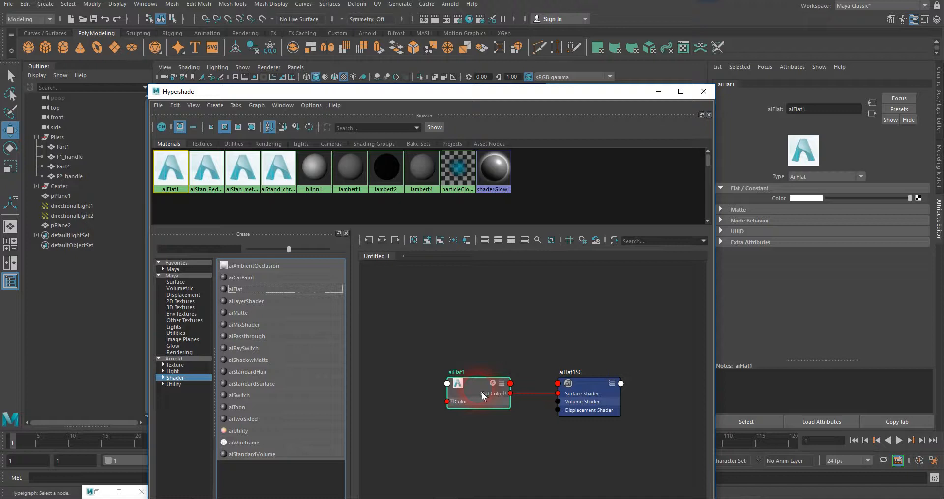
pyautogui.click(485, 389)
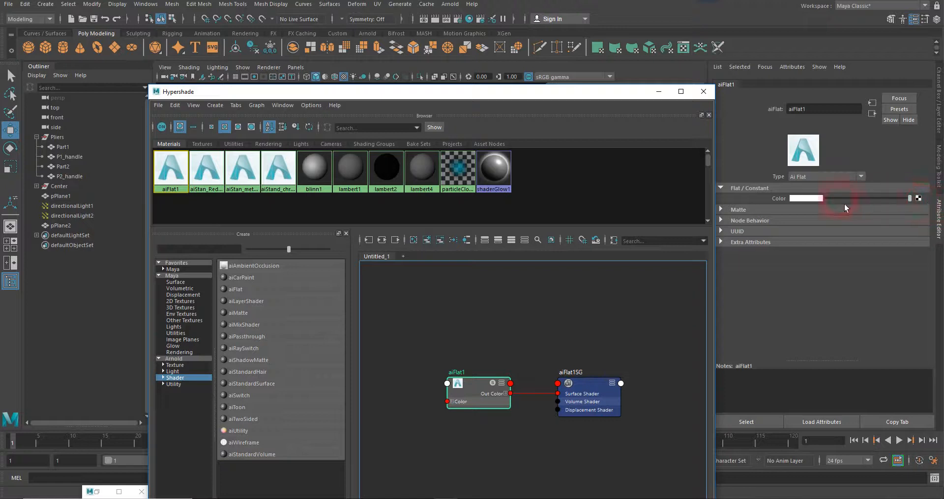
pyautogui.click(918, 198)
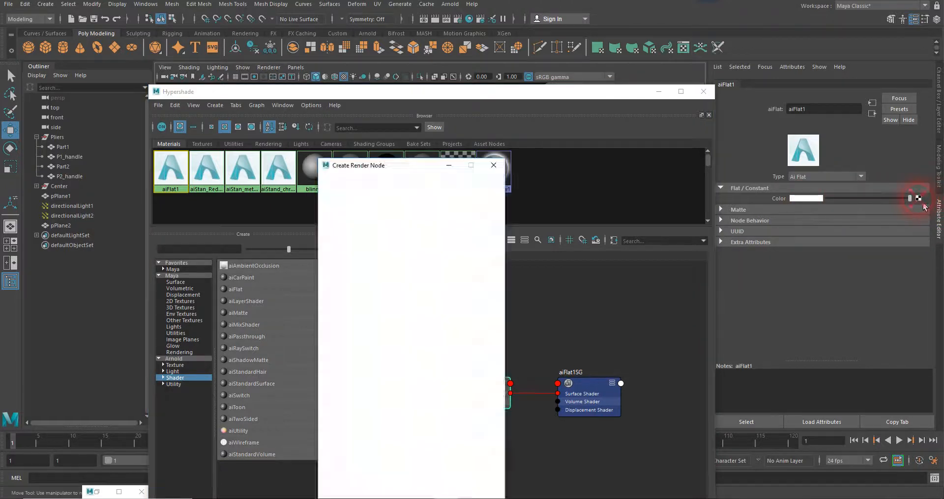
pyautogui.click(416, 245)
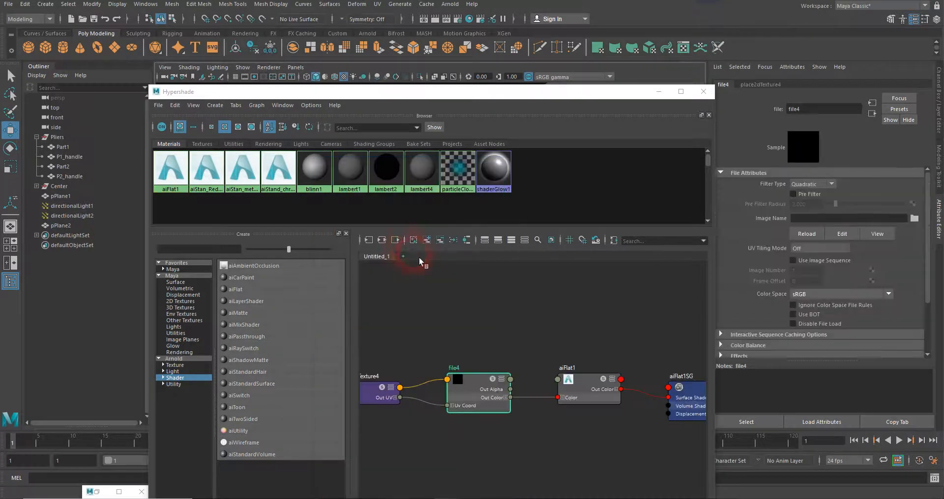
pyautogui.click(551, 241)
# Load WoodshopPanorama1024.jpg from the sourceimages folder into the new file texture
pyautogui.click(914, 217)
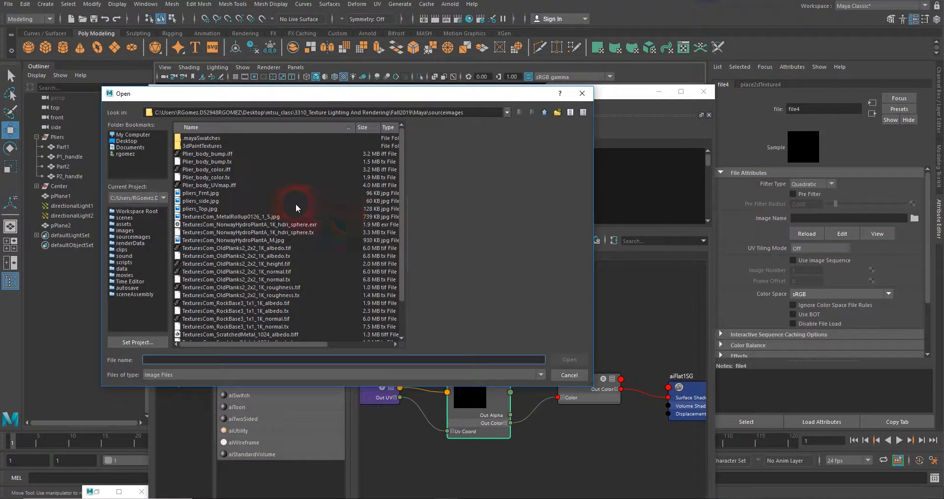
pyautogui.scroll(-2, 274, 201)
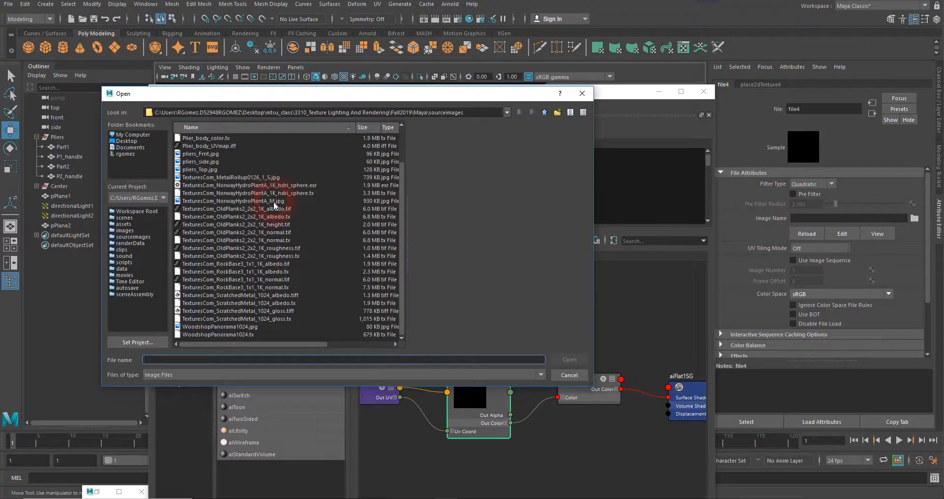
pyautogui.click(205, 326)
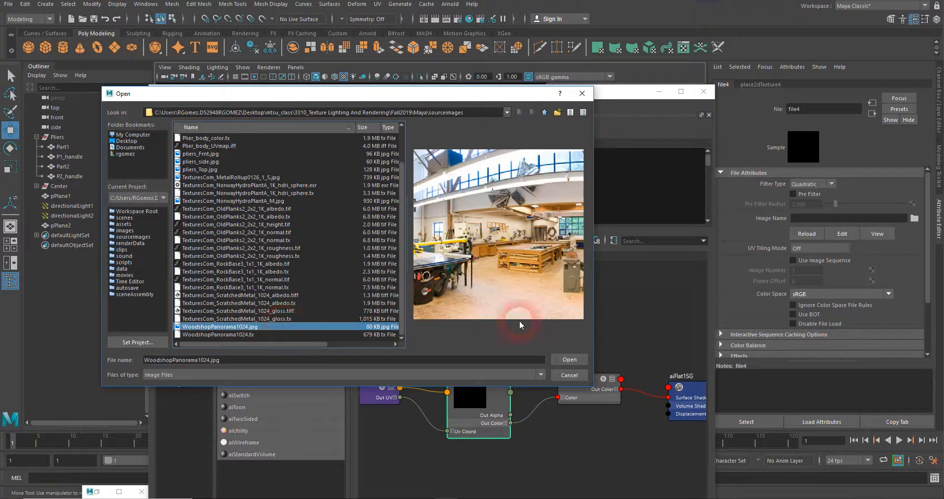
pyautogui.click(565, 359)
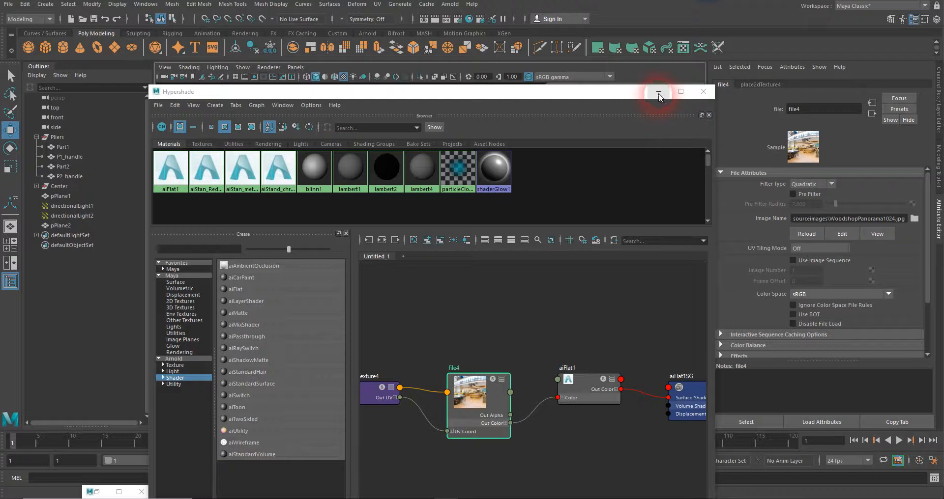
# Assign the aiFlat material with the woodshop image to the tilted plane and minimize Hypershade
pyautogui.moveTo(543, 89); pyautogui.dragTo(783, 105)
pyautogui.click(315, 126)
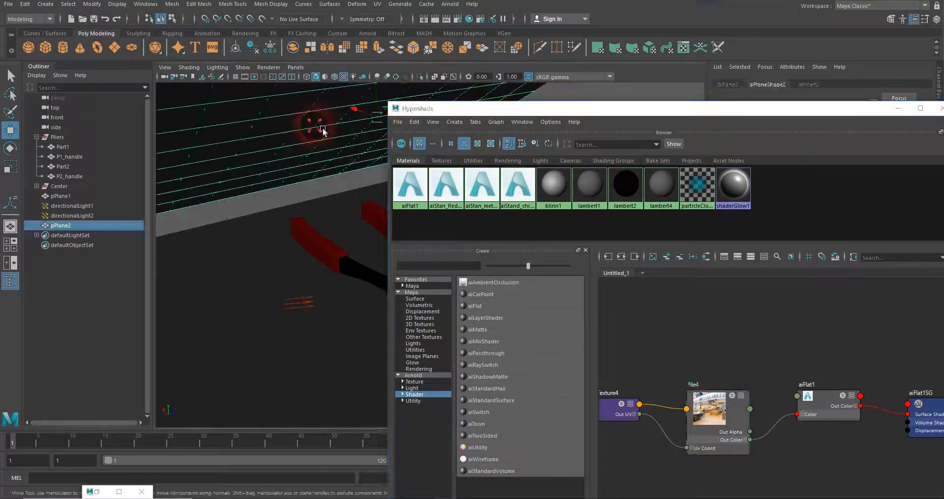
pyautogui.rightClick(714, 408)
pyautogui.moveTo(816, 407); pyautogui.dragTo(799, 314, button='right')
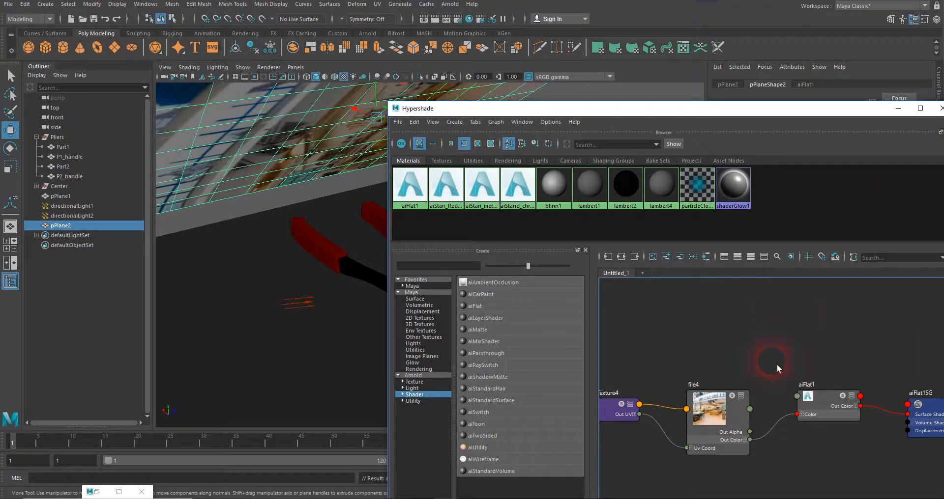
pyautogui.click(898, 109)
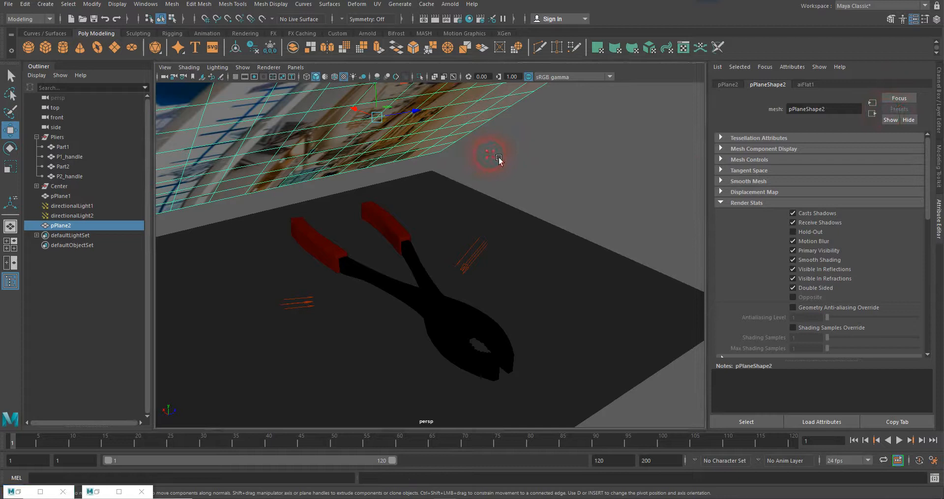
# Rotate the woodshop image plane so its picture stands upright behind the pliers, and deselect it
pyautogui.click(10, 148)
pyautogui.moveTo(389, 101); pyautogui.dragTo(419, 107)
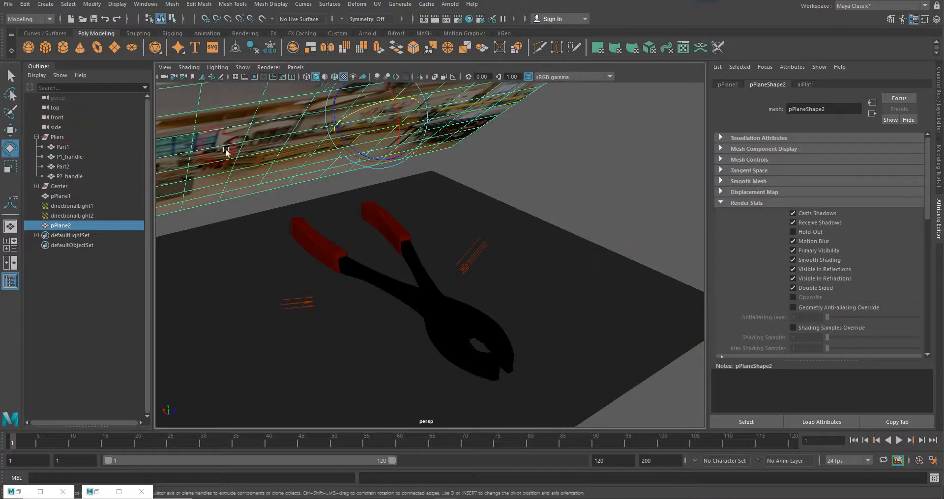
pyautogui.click(630, 184)
# Frame a closer perspective view of the pliers and render it in the Arnold RenderView
pyautogui.keyDown('alt'); pyautogui.moveTo(559, 213); pyautogui.dragTo(559, 178, button='middle'); pyautogui.keyUp('alt')
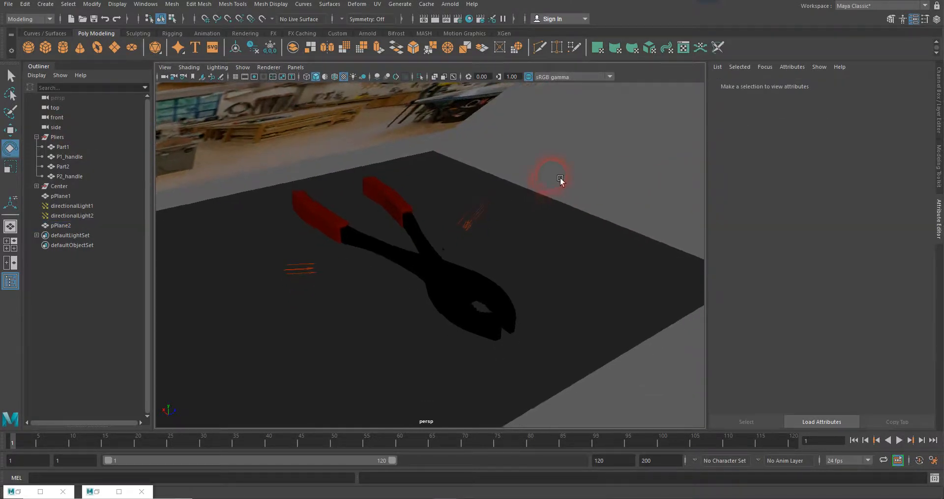
pyautogui.keyDown('alt'); pyautogui.moveTo(545, 195); pyautogui.dragTo(660, 185, button='right'); pyautogui.keyUp('alt')
pyautogui.keyDown('alt'); pyautogui.moveTo(595, 213); pyautogui.dragTo(583, 181, button='middle'); pyautogui.keyUp('alt')
pyautogui.keyDown('alt'); pyautogui.moveTo(583, 181); pyautogui.dragTo(591, 187, button='right'); pyautogui.keyUp('alt')
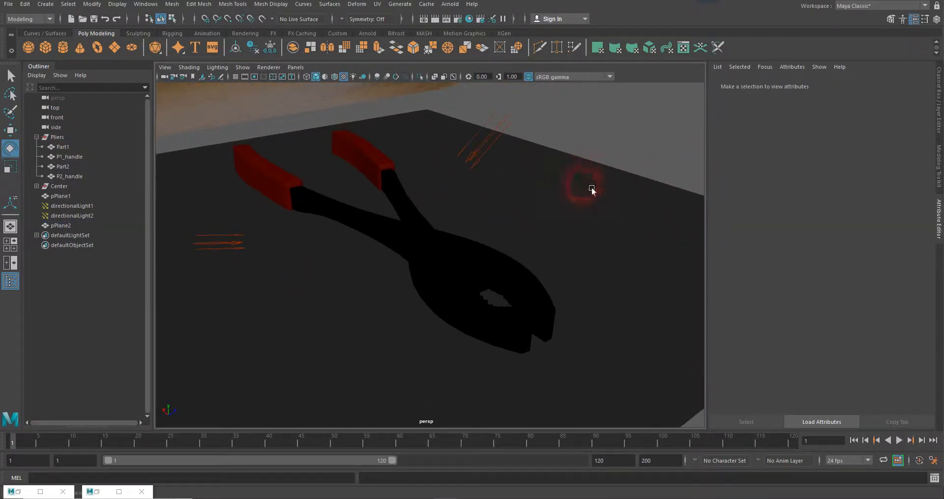
pyautogui.keyDown('alt'); pyautogui.moveTo(592, 186); pyautogui.dragTo(591, 190); pyautogui.keyUp('alt')
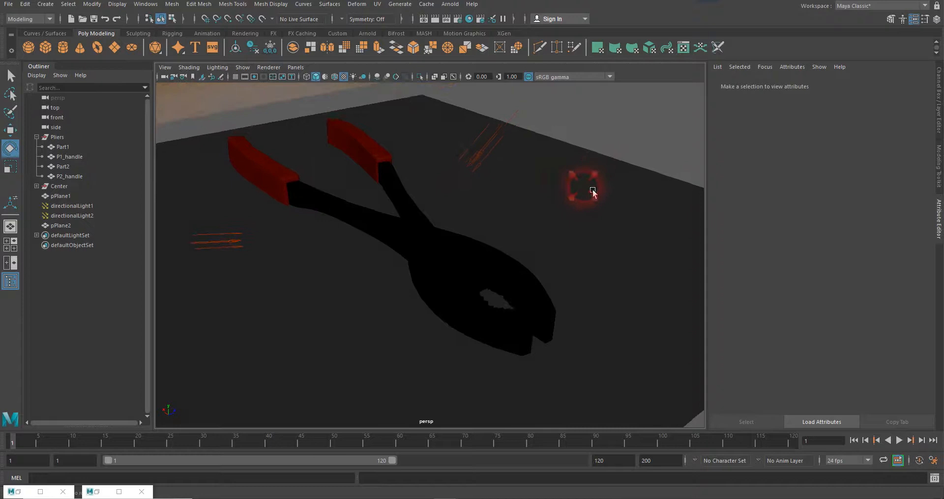
pyautogui.click(96, 492)
pyautogui.click(449, 96)
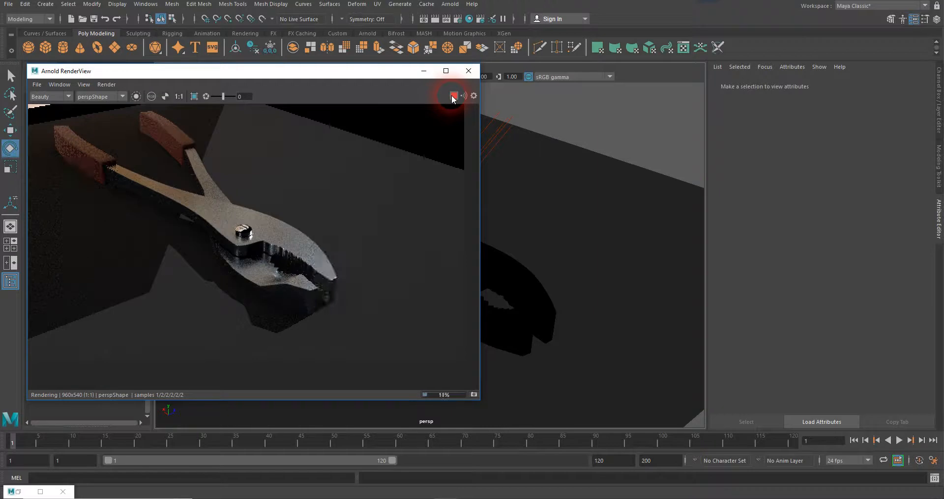
pyautogui.click(317, 225)
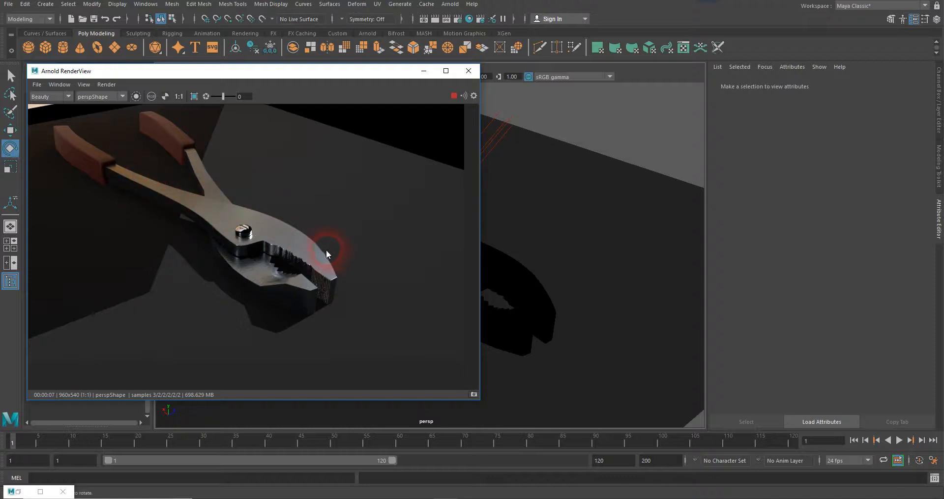
# Reselect the woodshop image plane and place the Arnold RenderView beside the pliers in the viewport
pyautogui.moveTo(291, 69); pyautogui.dragTo(820, 69)
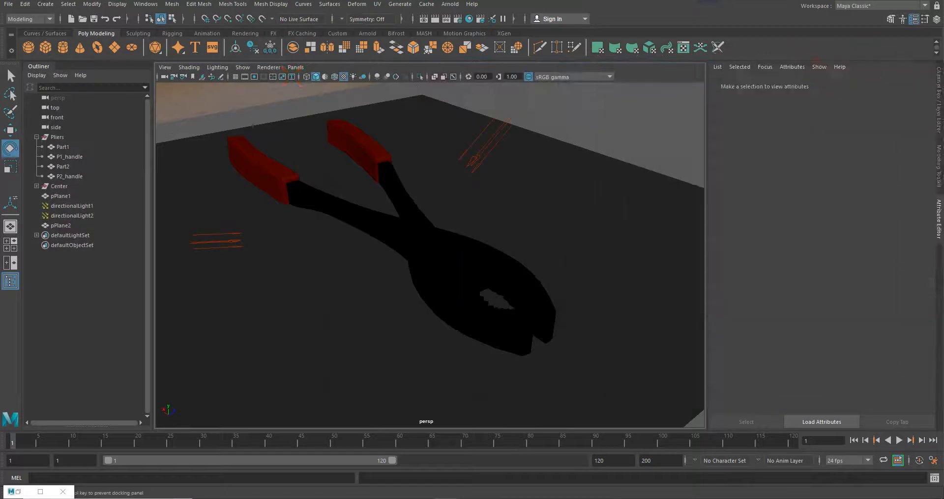
pyautogui.keyDown('alt'); pyautogui.moveTo(442, 238); pyautogui.dragTo(413, 202); pyautogui.keyUp('alt')
pyautogui.click(343, 105)
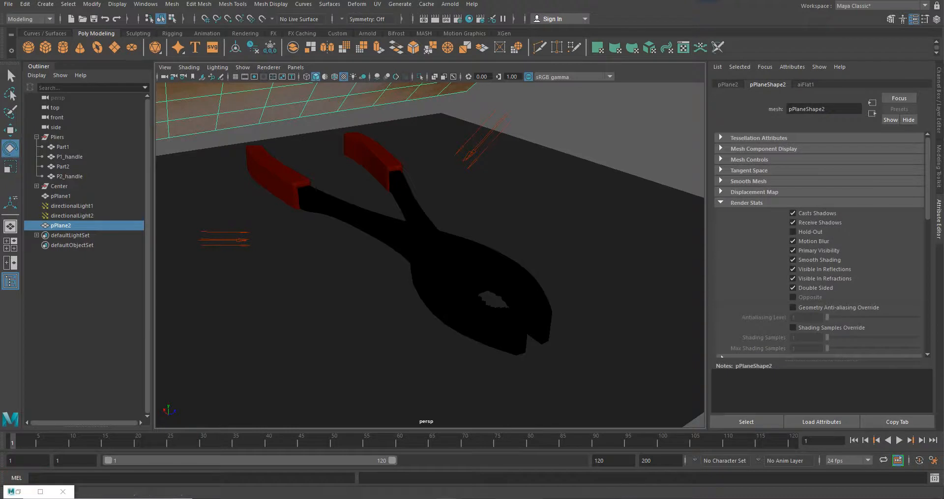
pyautogui.moveTo(943, 104); pyautogui.dragTo(934, 103)
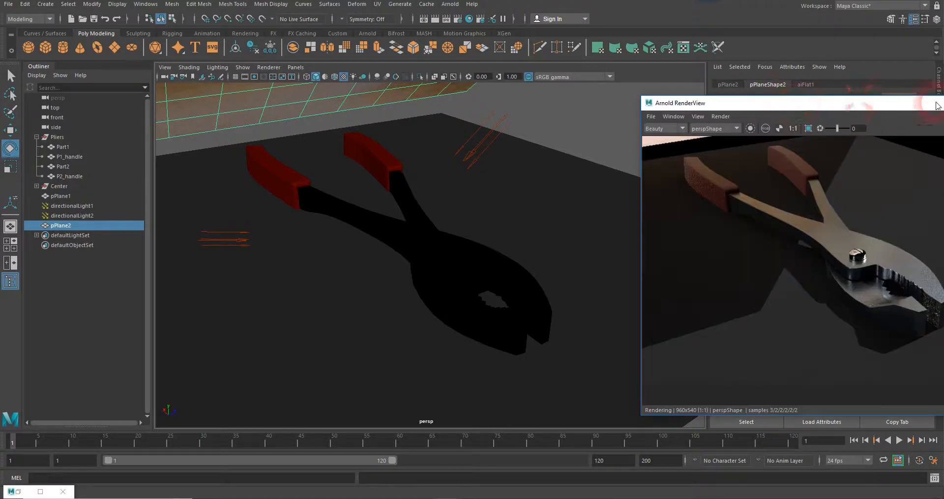
pyautogui.moveTo(807, 104); pyautogui.dragTo(708, 39)
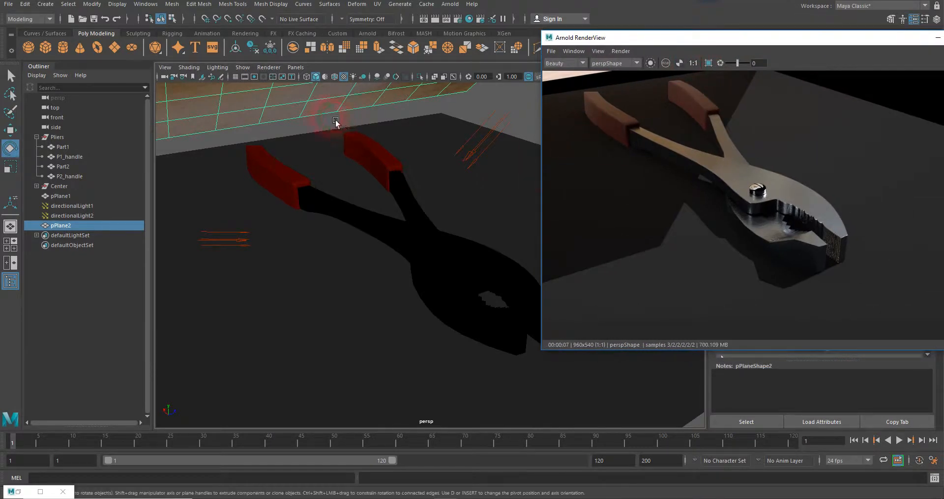
# Shift the woodshop image plane sideways and lower it behind the pliers while watching the live render
pyautogui.keyDown('alt'); pyautogui.moveTo(362, 127); pyautogui.dragTo(322, 150, button='right'); pyautogui.keyUp('alt')
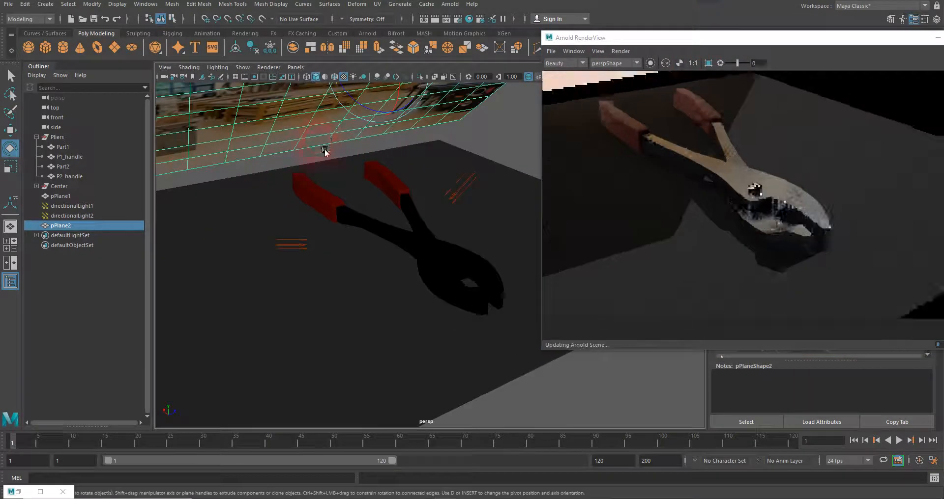
pyautogui.keyDown('alt'); pyautogui.moveTo(325, 152); pyautogui.dragTo(316, 184, button='middle'); pyautogui.keyUp('alt')
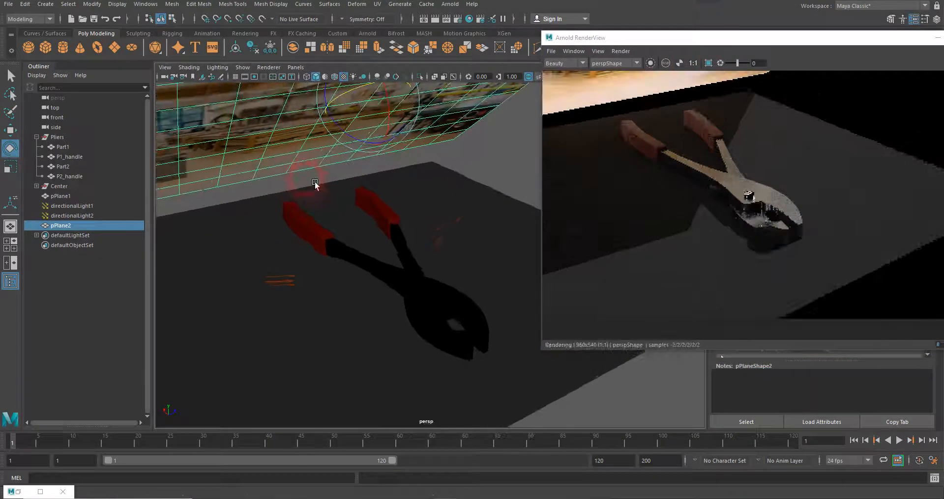
pyautogui.click(10, 129)
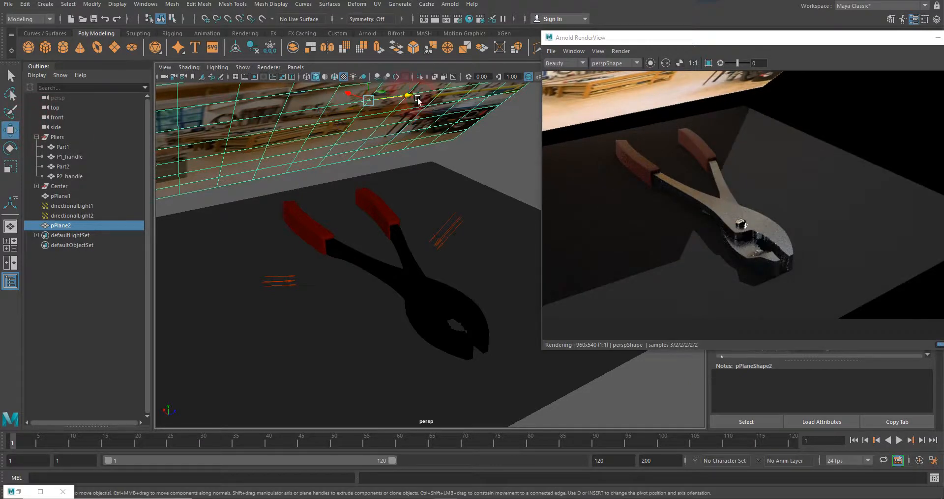
pyautogui.moveTo(443, 97); pyautogui.dragTo(401, 87)
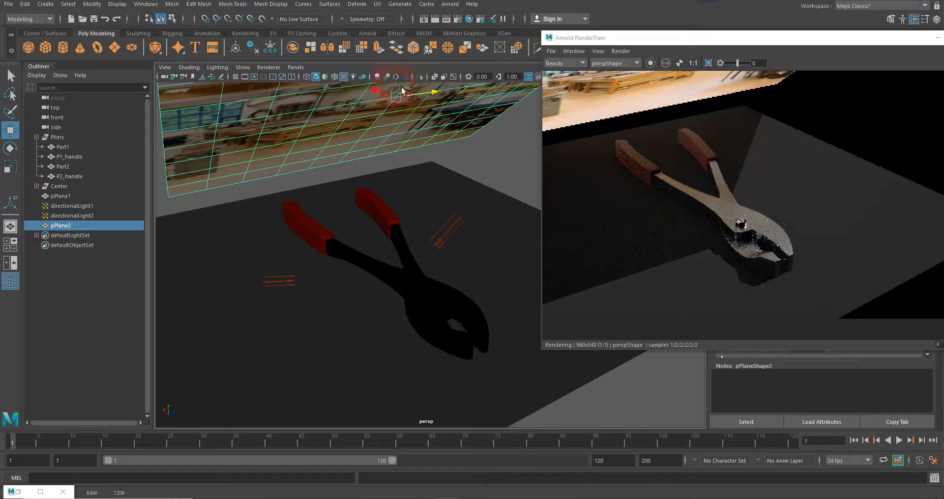
pyautogui.moveTo(404, 98); pyautogui.dragTo(406, 127)
pyautogui.click(760, 45)
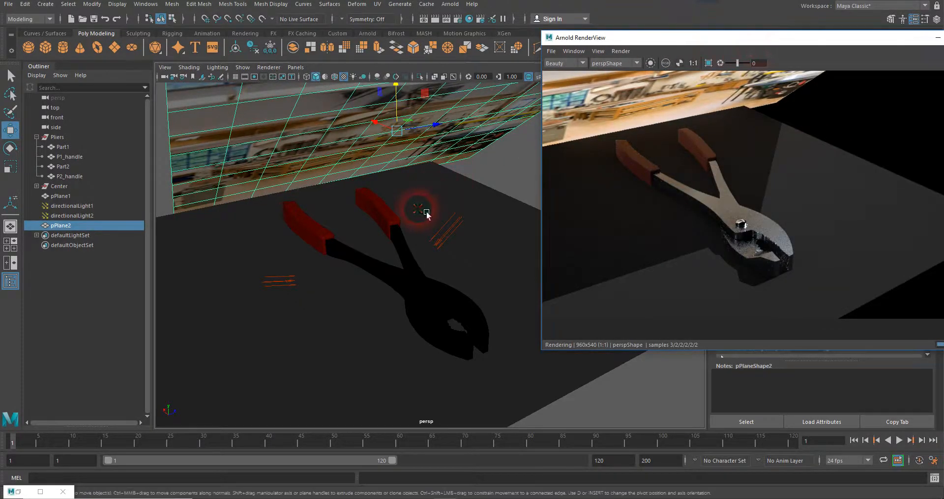
# Check a close-up live render of the pliers' jaws, stop the rendering and minimize the Arnold RenderView
pyautogui.scroll(1, 524, 207)
pyautogui.keyDown('alt'); pyautogui.moveTo(446, 195); pyautogui.dragTo(554, 173, button='right'); pyautogui.keyUp('alt')
pyautogui.keyDown('alt'); pyautogui.moveTo(387, 224); pyautogui.dragTo(424, 245); pyautogui.keyUp('alt')
pyautogui.moveTo(372, 232)
pyautogui.keyDown('alt'); pyautogui.mouseDown()
pyautogui.moveTo(382, 243)
pyautogui.moveTo(369, 236)
pyautogui.mouseUp(); pyautogui.keyUp('alt')
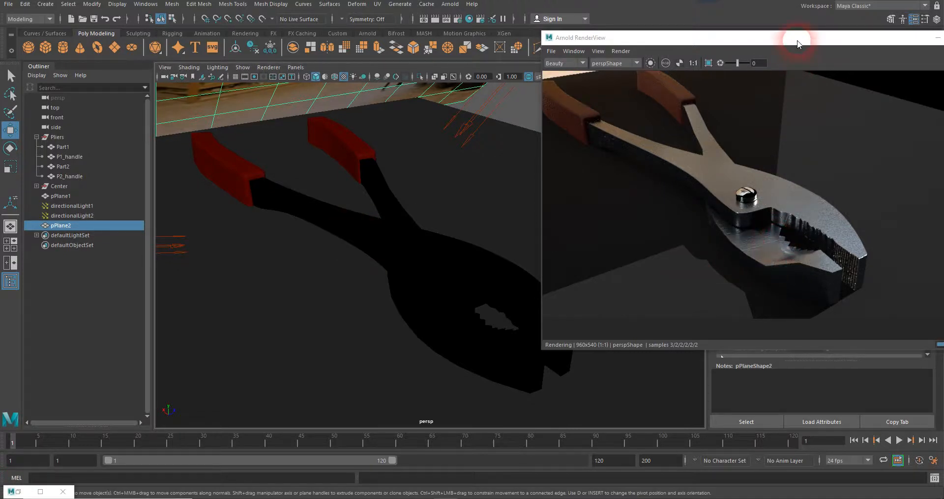
pyautogui.moveTo(798, 42); pyautogui.dragTo(649, 51)
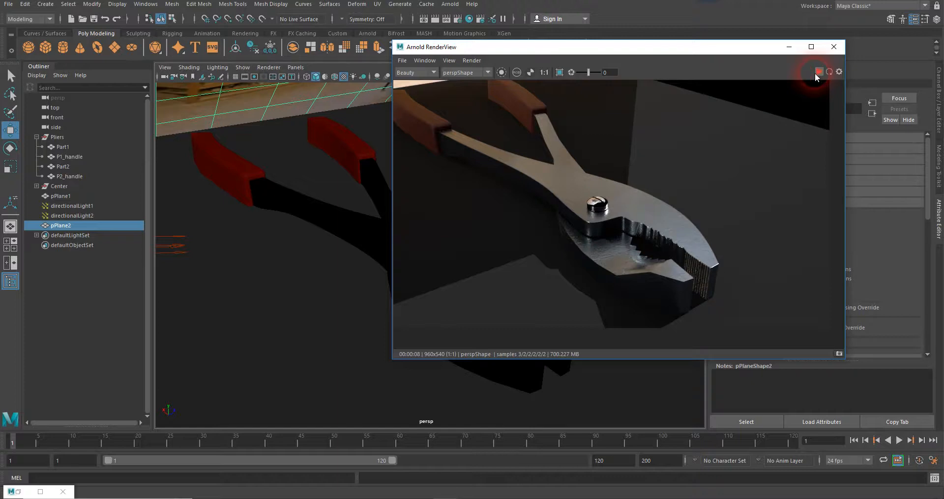
pyautogui.click(789, 47)
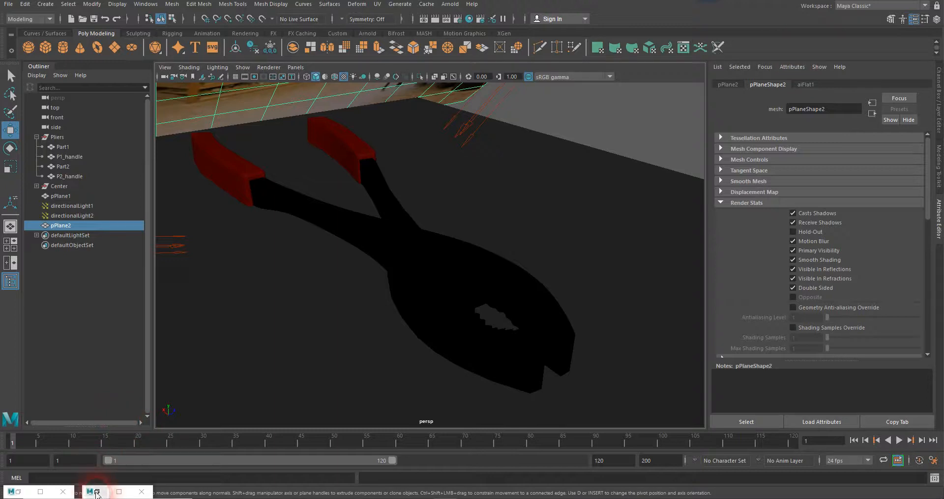
pyautogui.click(96, 491)
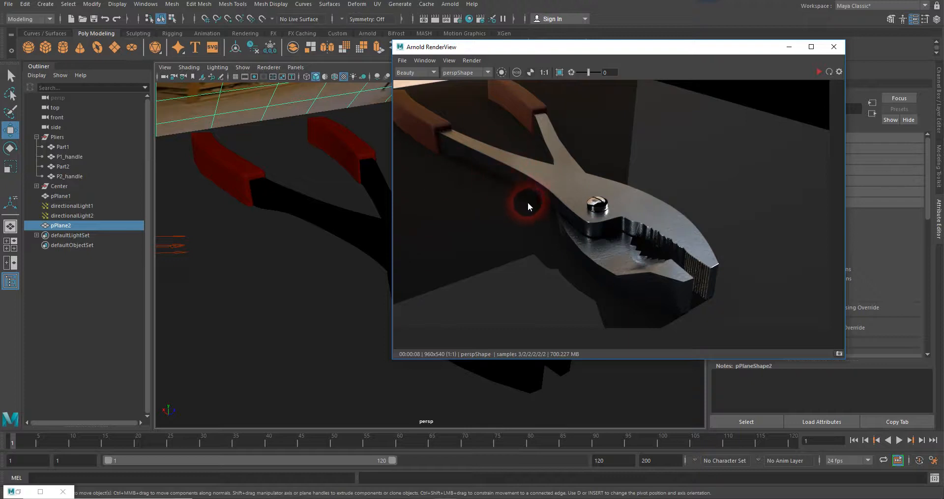
pyautogui.click(790, 48)
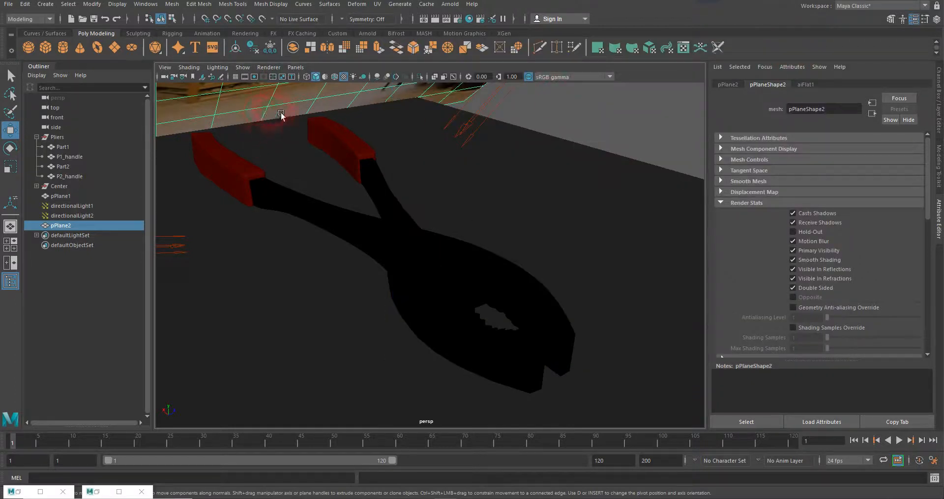
# Turn off Casts Shadows, Receive Shadows and Primary Visibility in the woodshop plane's Render Stats
pyautogui.click(726, 205)
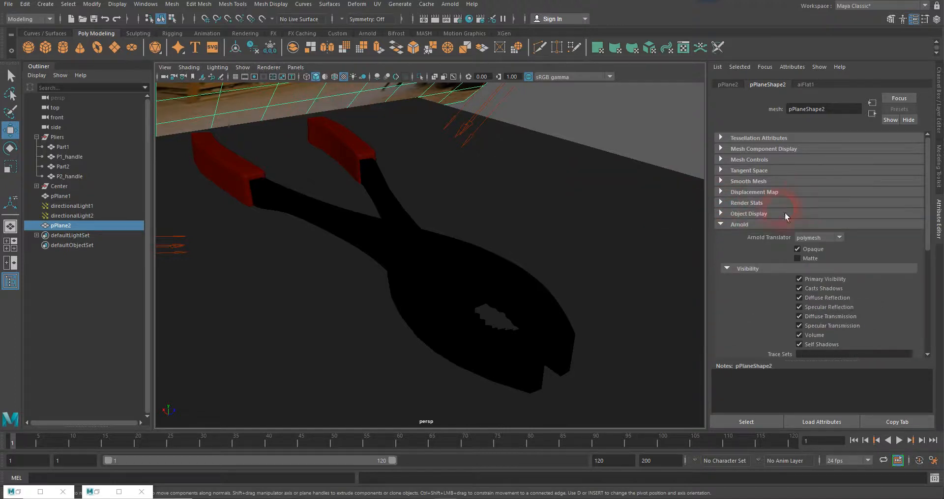
pyautogui.click(730, 225)
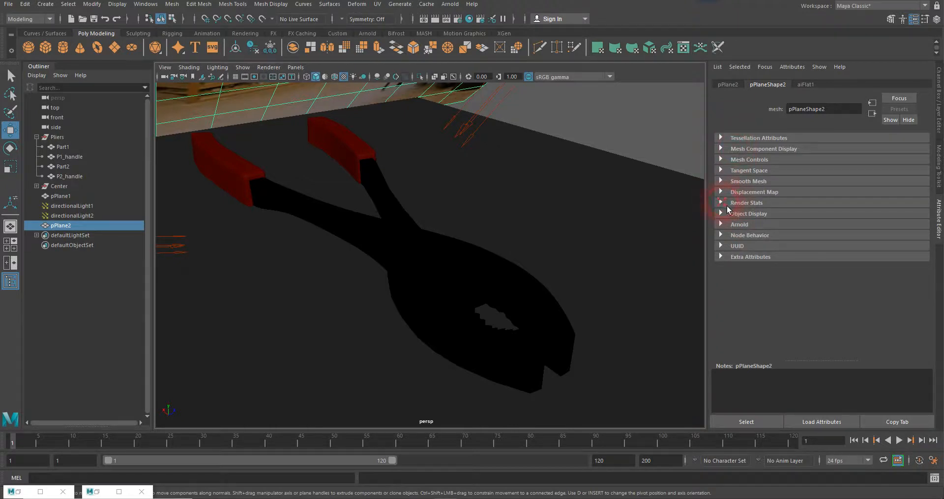
pyautogui.click(727, 204)
pyautogui.click(793, 214)
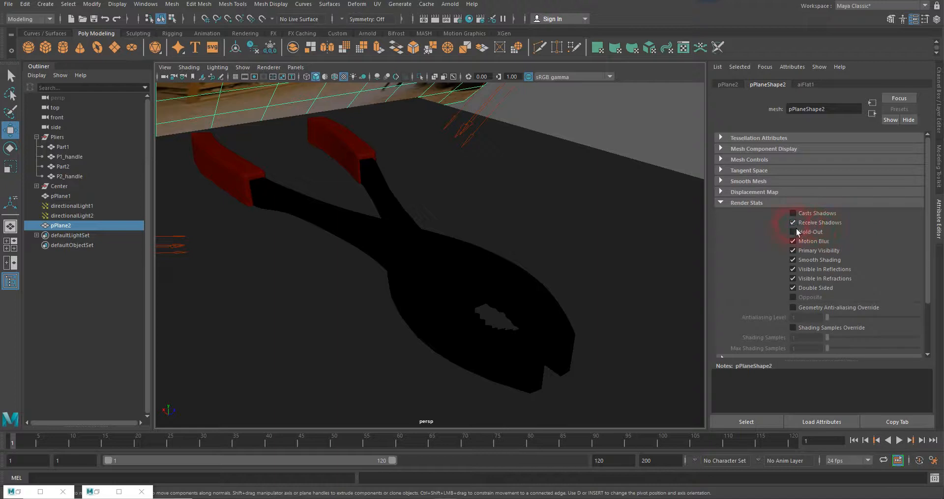
pyautogui.click(794, 252)
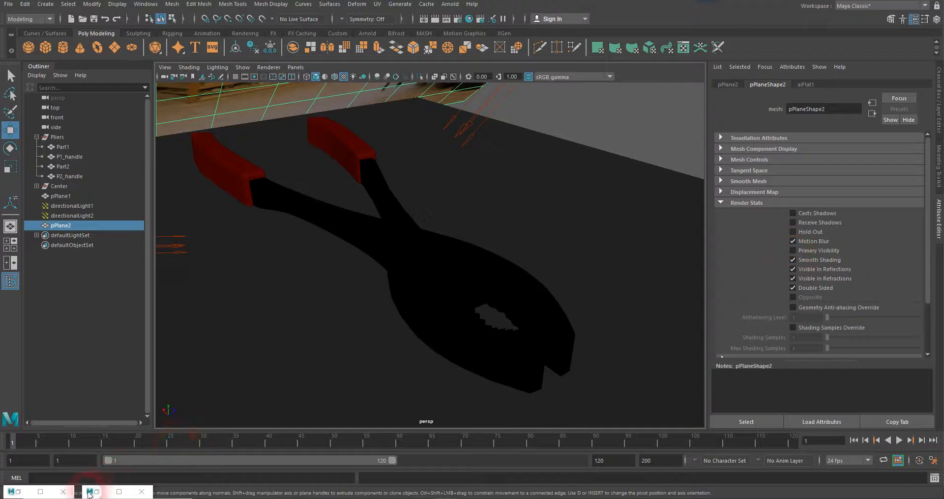
# Render the pliers again in the Arnold RenderView and widen its window to inspect the whole image
pyautogui.click(97, 491)
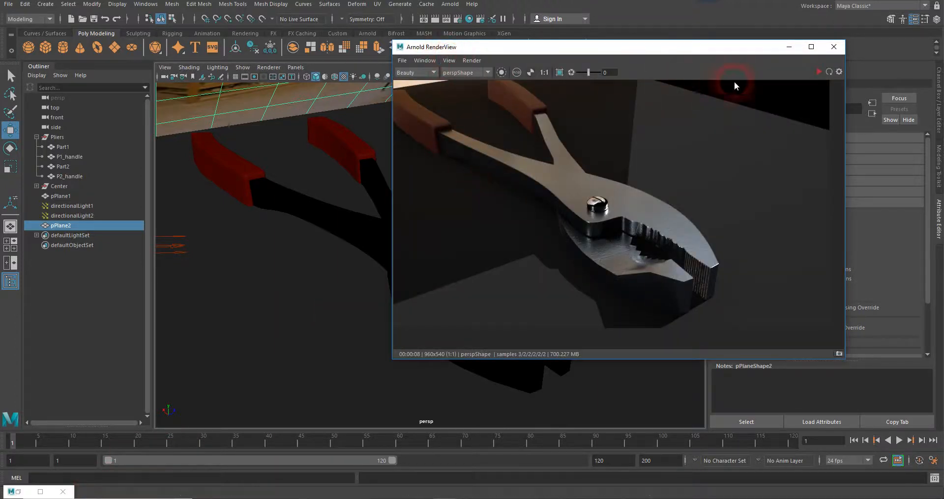
pyautogui.click(819, 74)
pyautogui.click(773, 89)
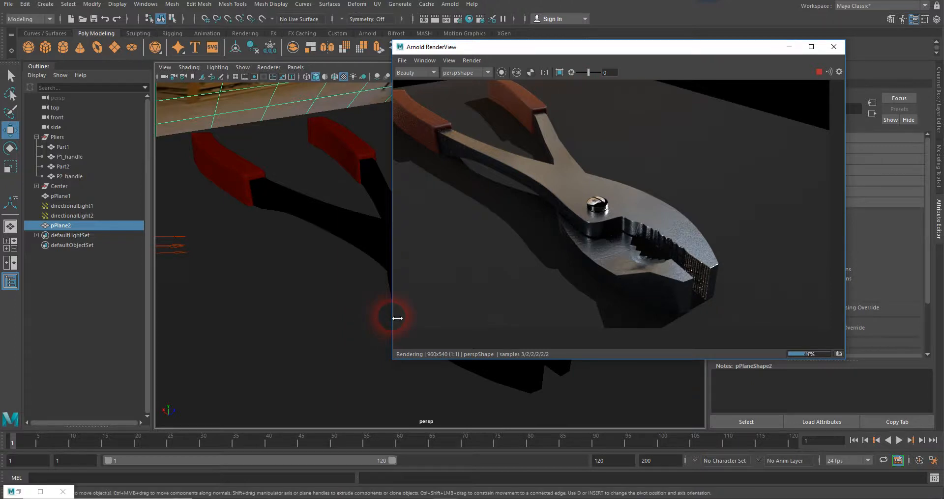
pyautogui.moveTo(392, 318); pyautogui.dragTo(316, 314)
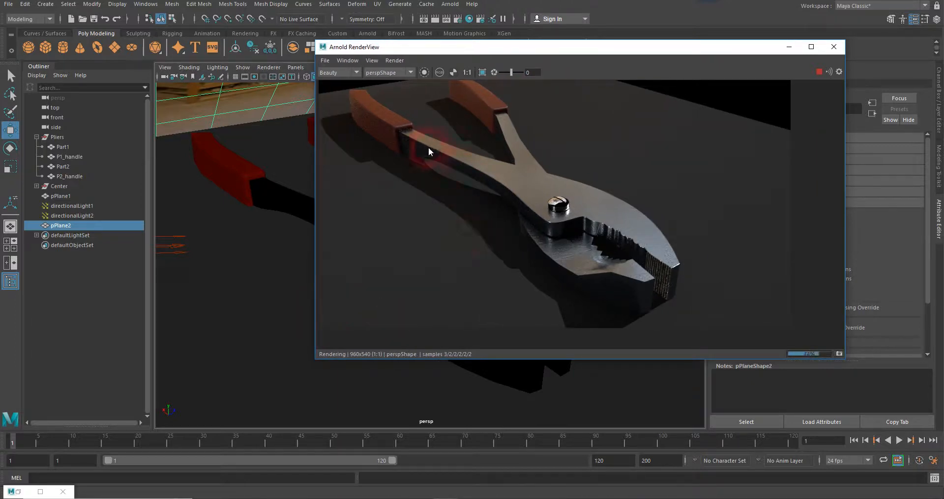
pyautogui.click(486, 170)
pyautogui.click(606, 188)
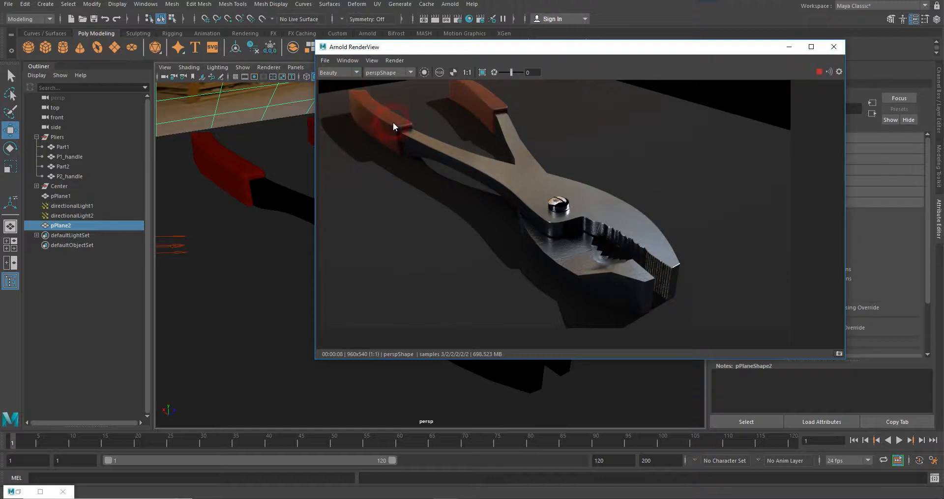
# Stop the render, restore Hypershade, and shrink the Arnold RenderView so the pliers fit beside it
pyautogui.click(818, 73)
pyautogui.click(39, 492)
pyautogui.moveTo(654, 108); pyautogui.dragTo(322, 94)
pyautogui.click(489, 273)
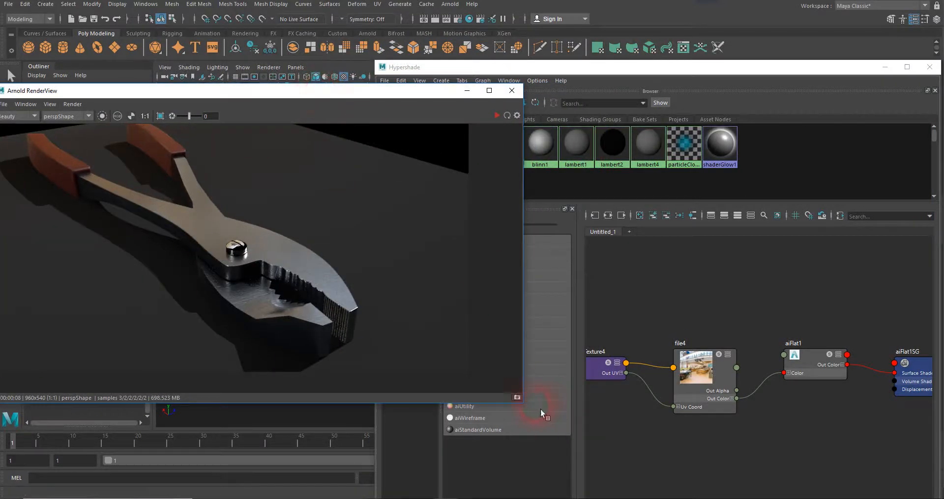
pyautogui.moveTo(527, 408); pyautogui.dragTo(336, 348)
pyautogui.moveTo(164, 90); pyautogui.dragTo(208, 93)
pyautogui.click(220, 184)
pyautogui.scroll(-2, 220, 185)
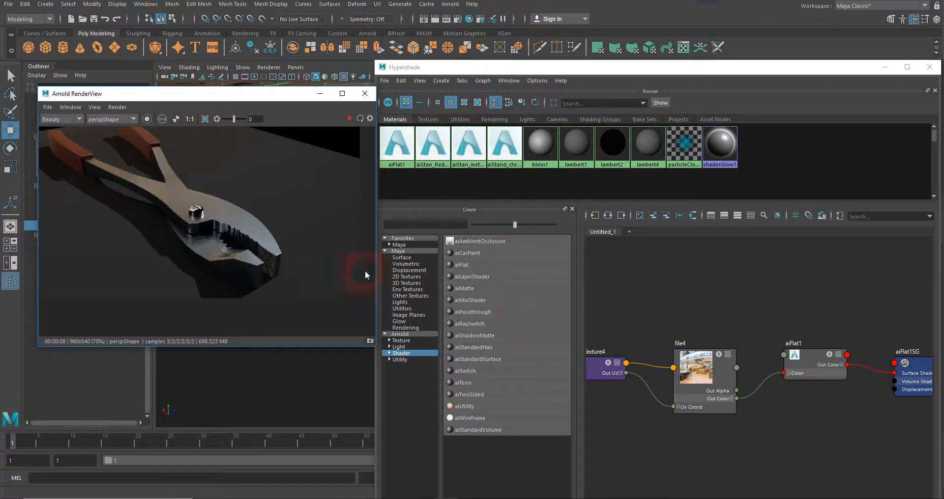
pyautogui.click(248, 244)
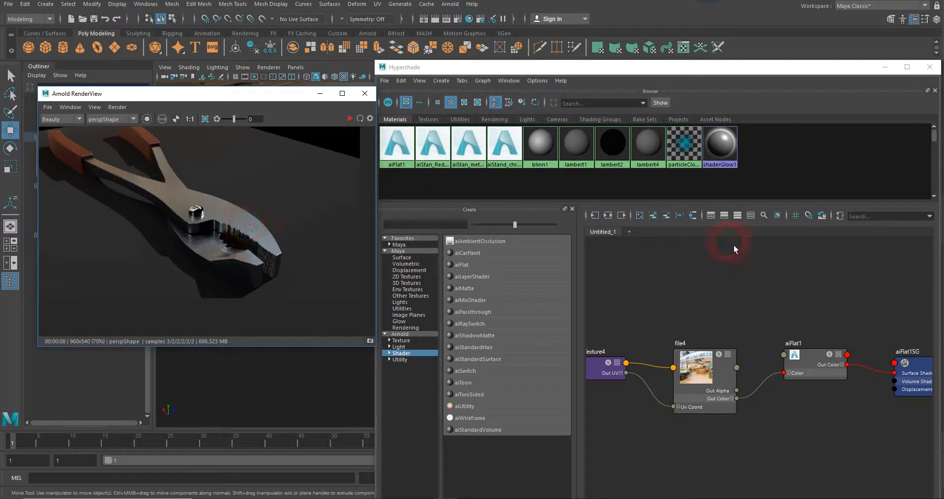
# Graph the aiStan_metal_body shader network, select the shader, and rearrange Hypershade and the RenderView to expose its attributes
pyautogui.click(693, 216)
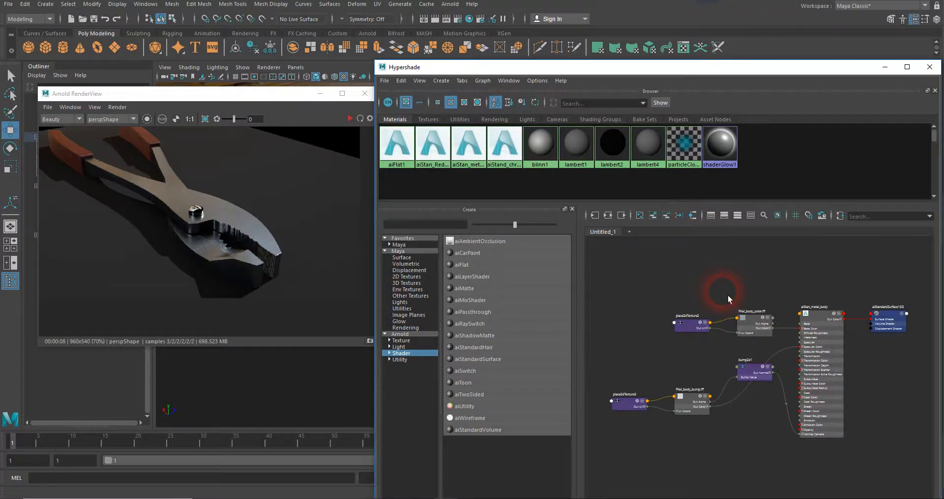
pyautogui.scroll(3, 728, 295)
pyautogui.click(865, 329)
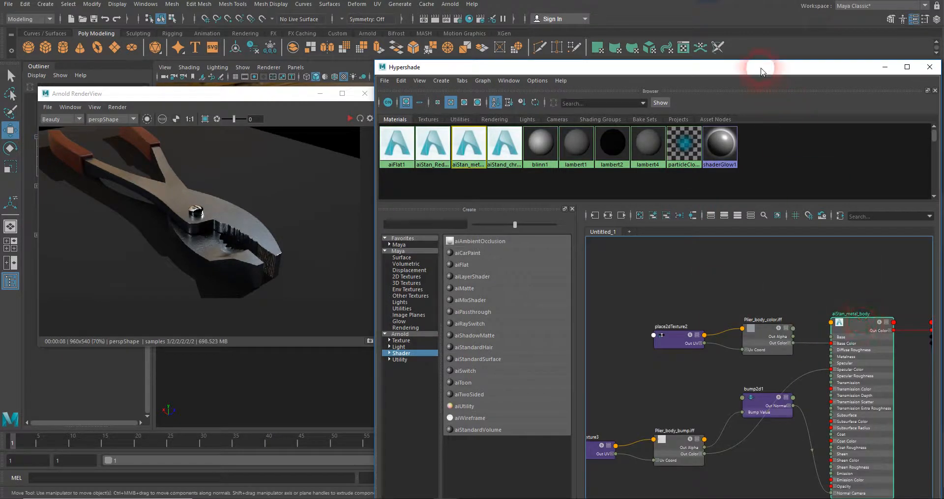
pyautogui.moveTo(761, 70); pyautogui.dragTo(574, 42)
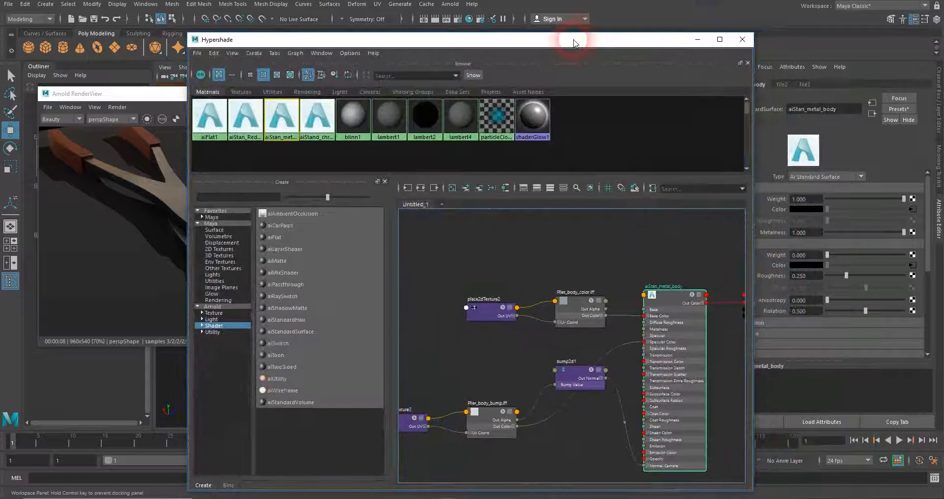
pyautogui.moveTo(159, 96); pyautogui.dragTo(124, 46)
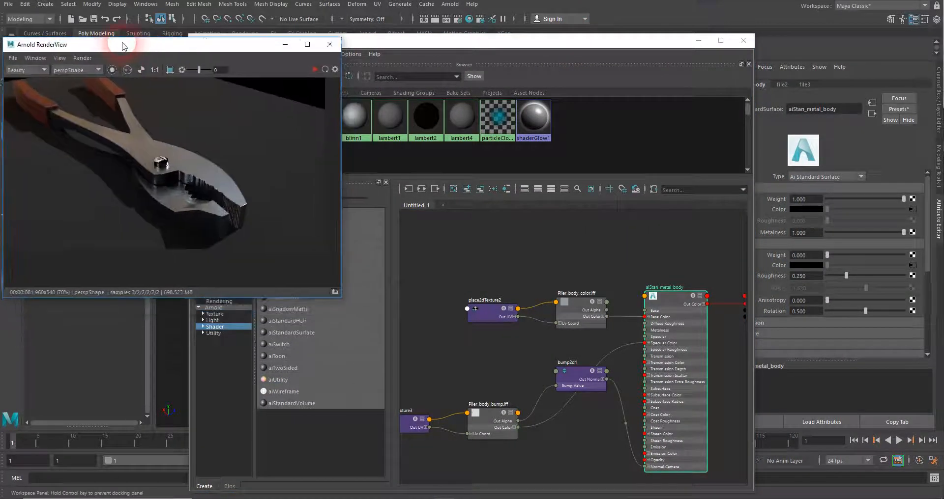
# Narrow Hypershade to uncover the aiStan_metal_body attributes, set the specular roughness to 0.110, and start a new Arnold render
pyautogui.click(682, 44)
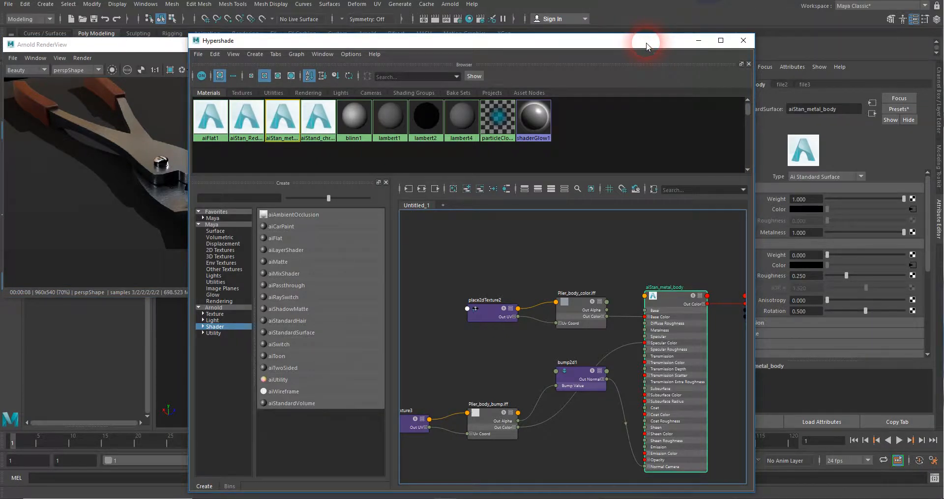
pyautogui.click(664, 301)
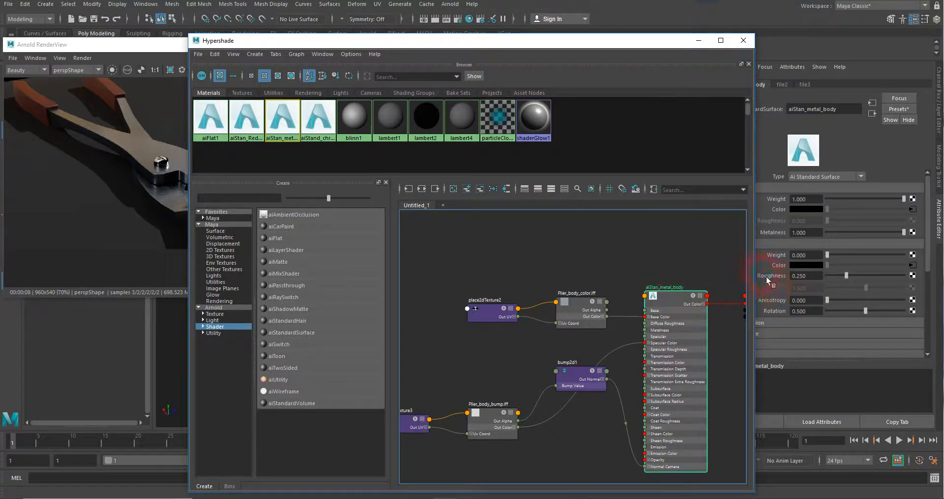
pyautogui.moveTo(762, 272); pyautogui.dragTo(731, 264)
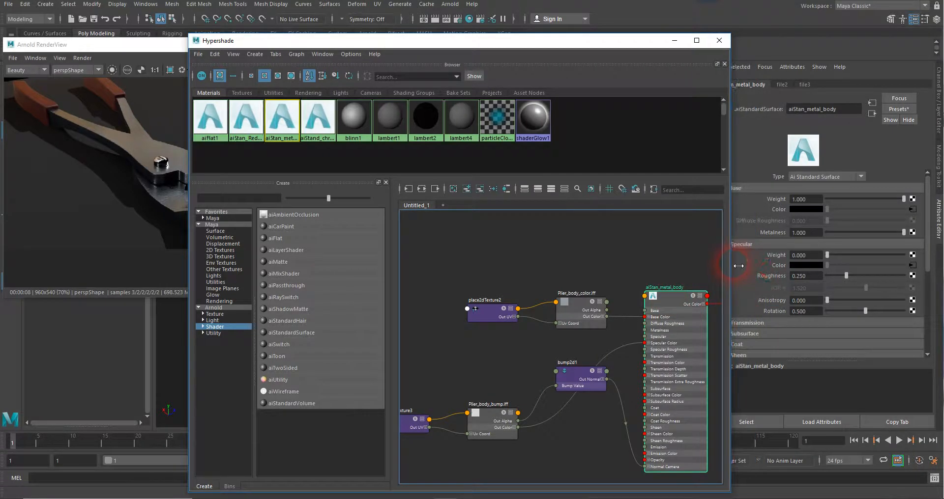
pyautogui.click(153, 44)
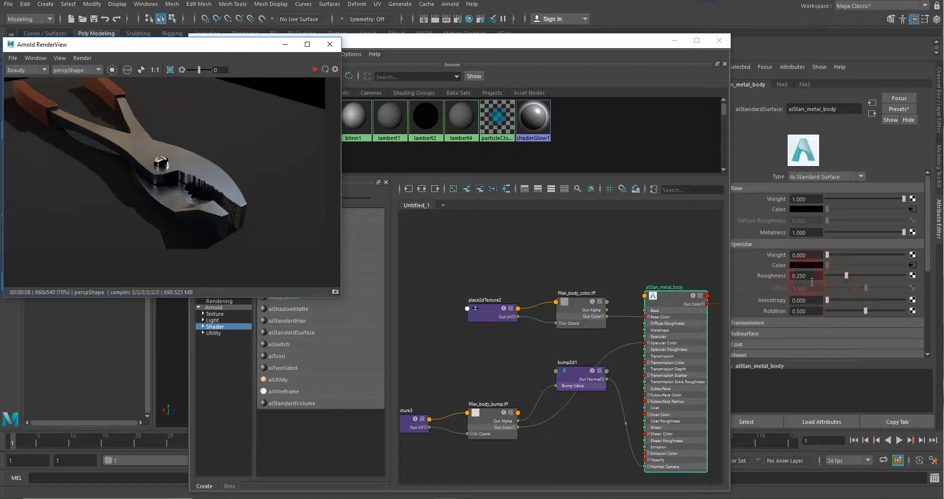
pyautogui.click(850, 280)
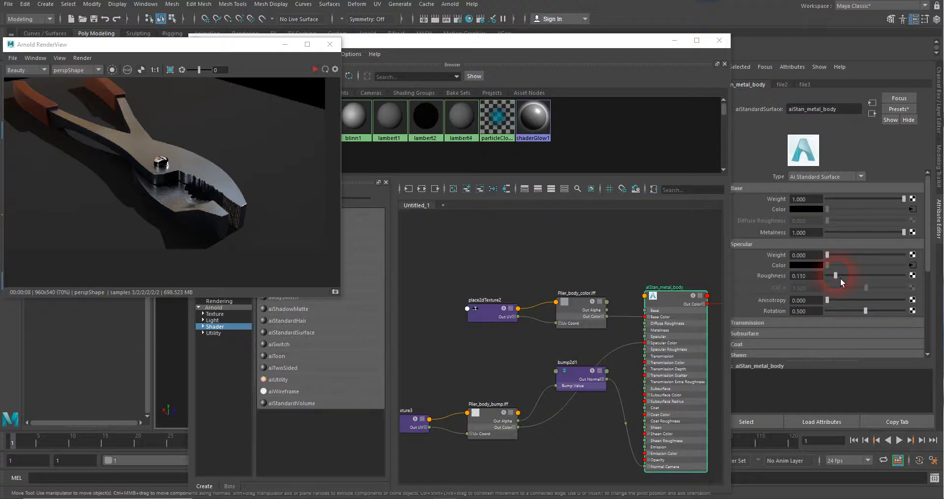
pyautogui.click(314, 69)
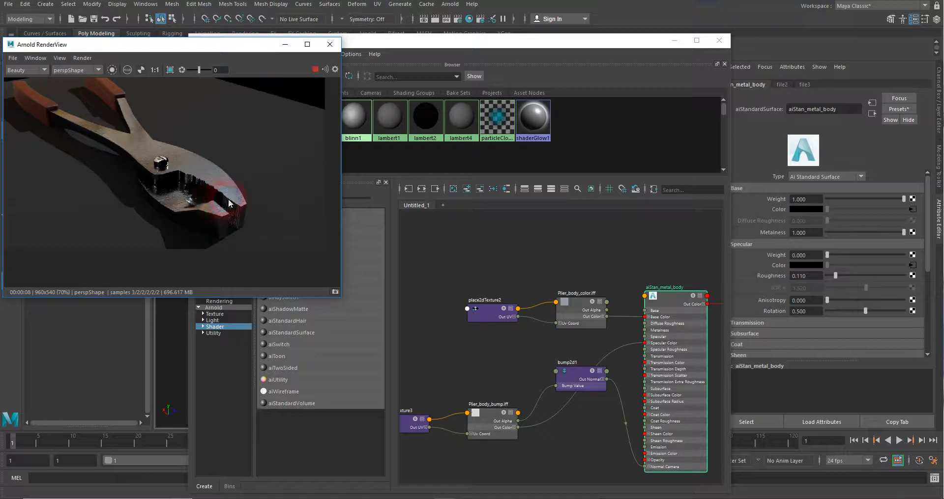
# Set the bump depth of the bump2d1 node in the metal shader network to 0.005
pyautogui.click(585, 380)
pyautogui.click(807, 198)
pyautogui.moveTo(805, 197); pyautogui.dragTo(799, 197)
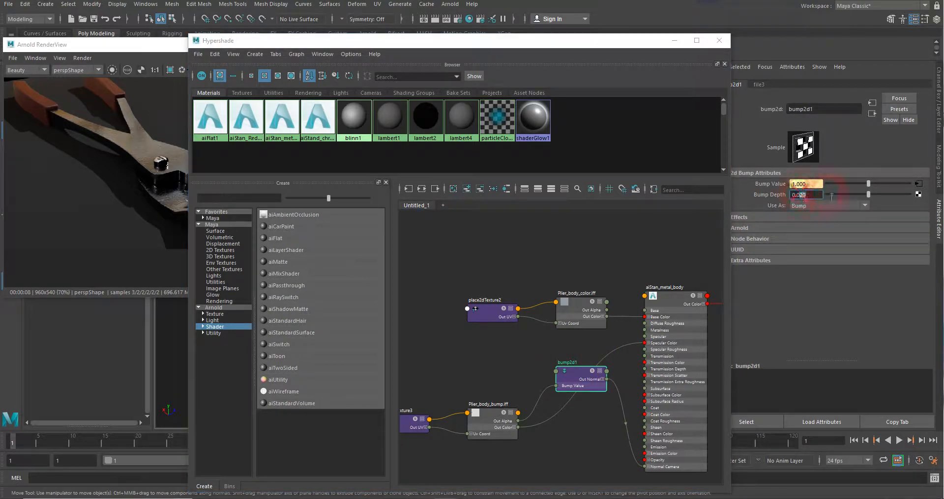
pyautogui.write('05')
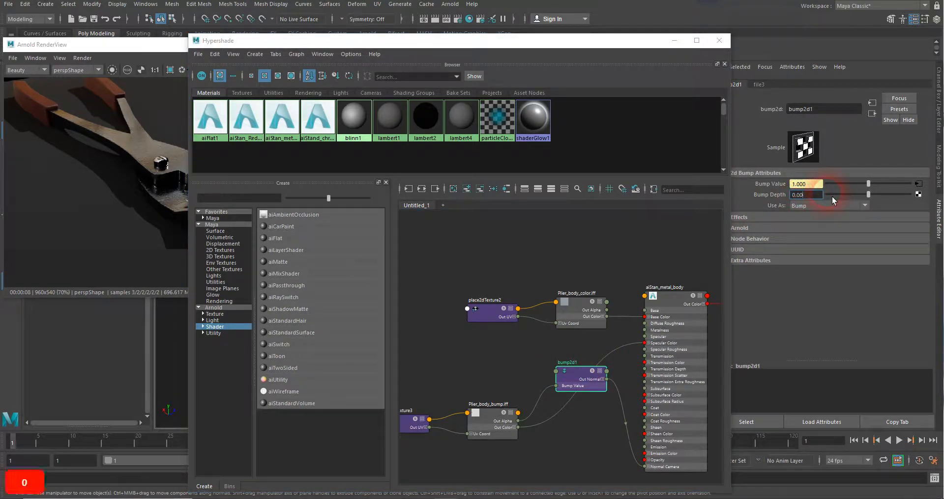
pyautogui.press('Return')
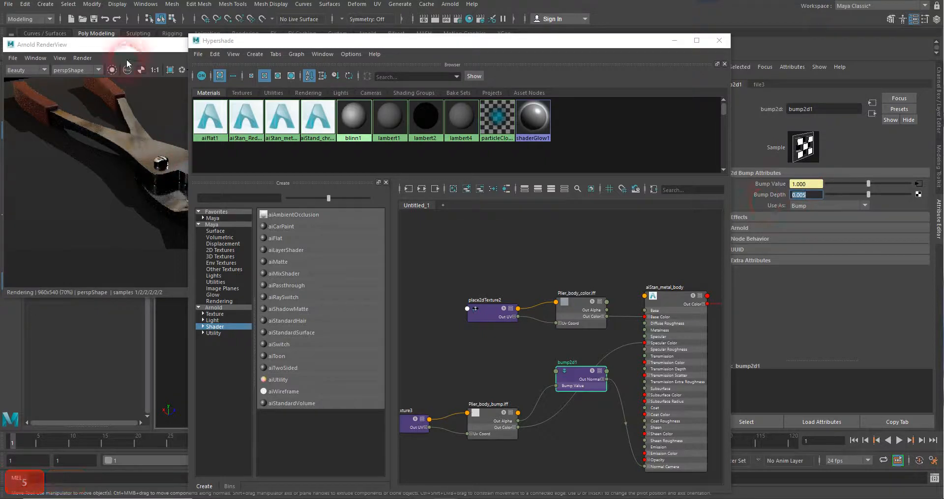
# Enlarge the Arnold RenderView to examine the pliers' jaws, pivot screw and handles in the updated render, then shrink its window again
pyautogui.click(135, 50)
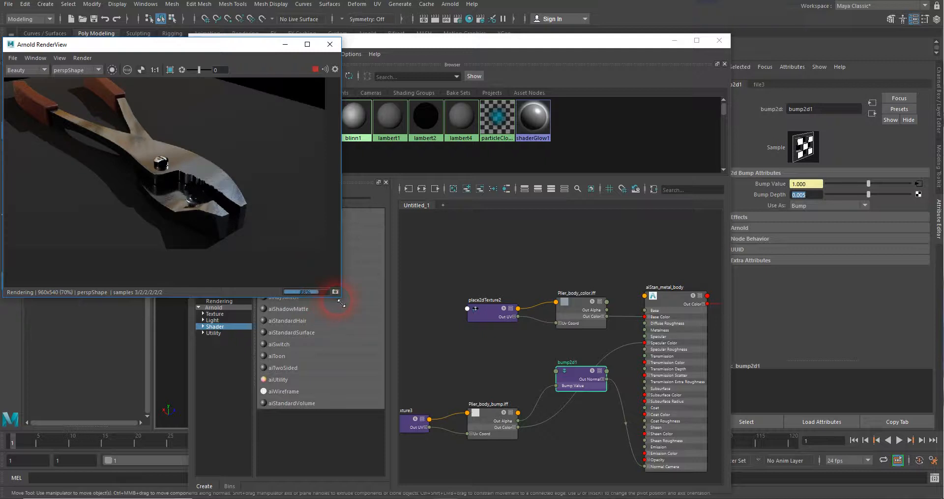
pyautogui.moveTo(343, 303); pyautogui.dragTo(713, 421)
pyautogui.scroll(5, 409, 278)
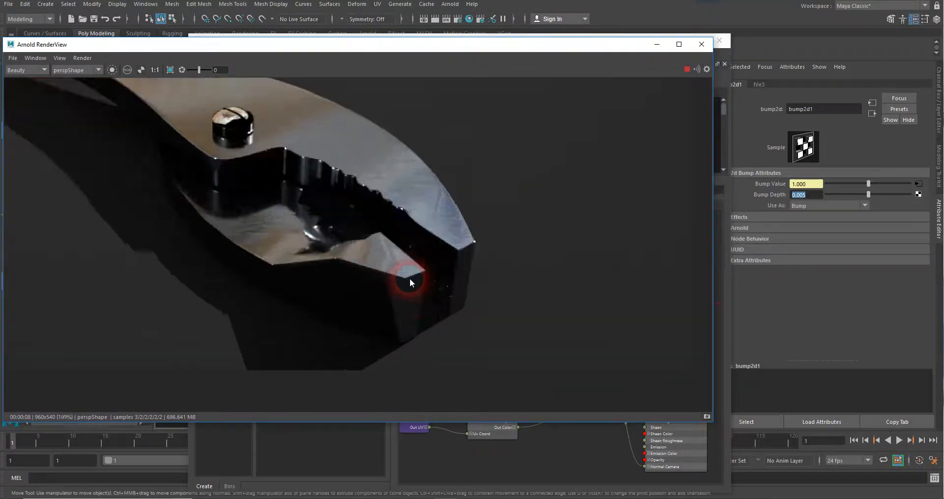
pyautogui.scroll(-2, 431, 191)
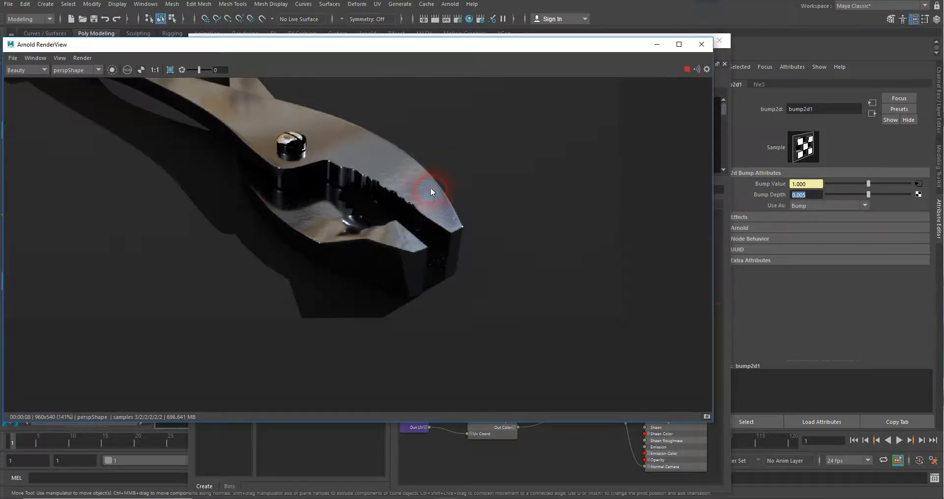
pyautogui.scroll(-1, 422, 182)
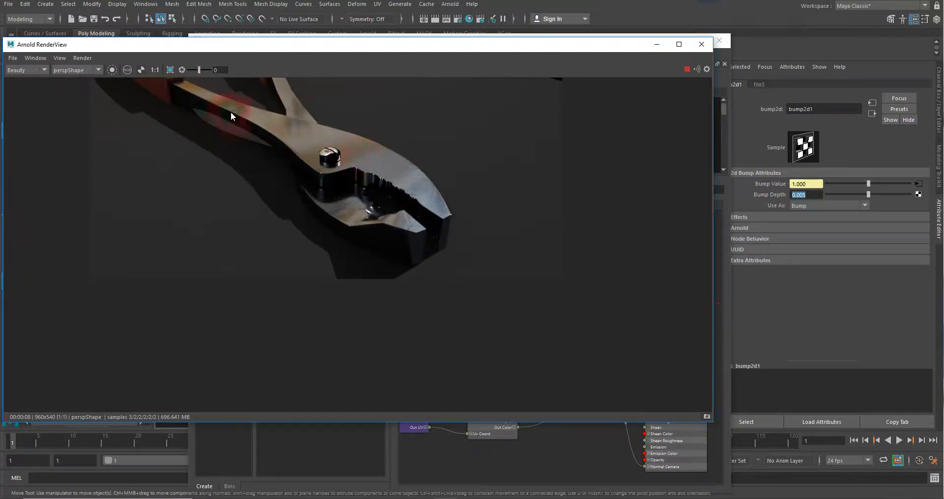
pyautogui.scroll(-1, 232, 115)
pyautogui.scroll(1, 232, 113)
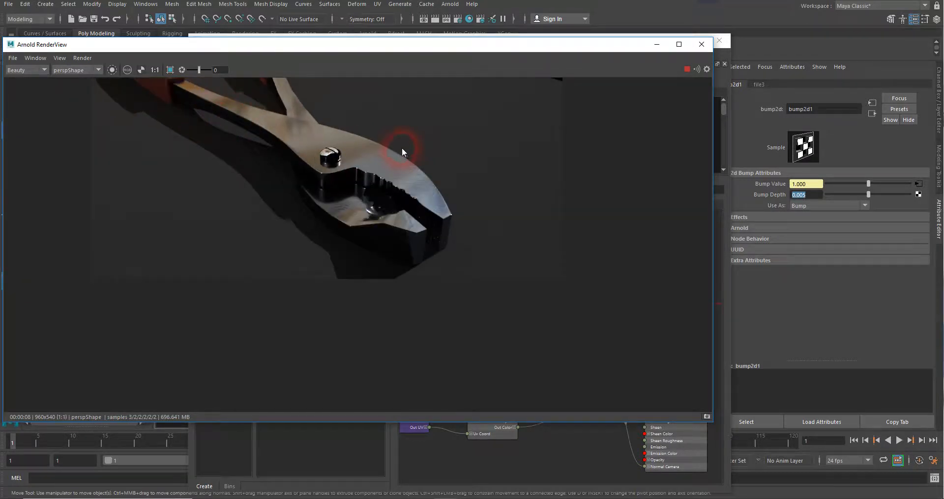
pyautogui.moveTo(393, 157); pyautogui.dragTo(403, 239, button='middle')
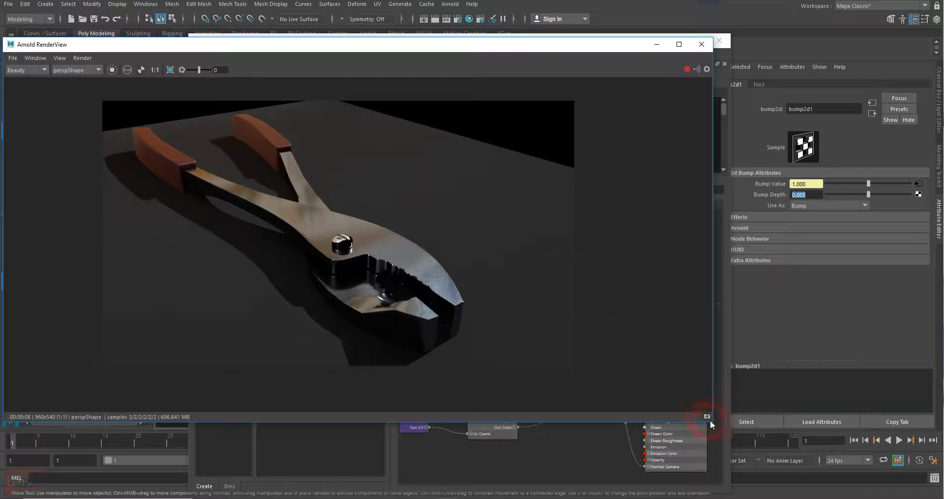
pyautogui.moveTo(709, 421); pyautogui.dragTo(444, 301)
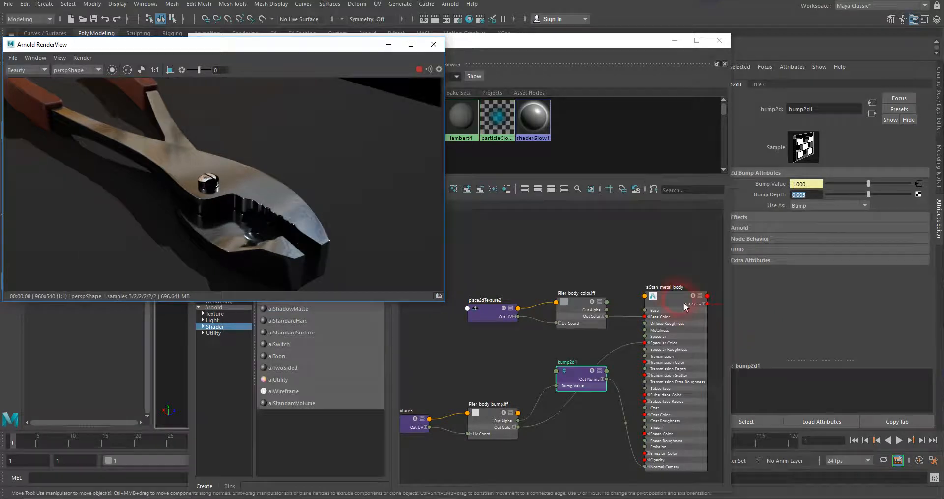
# Show the aiStan_metal_body shader's attributes again, bring the Arnold RenderView forward, and minimize Hypershade
pyautogui.click(683, 302)
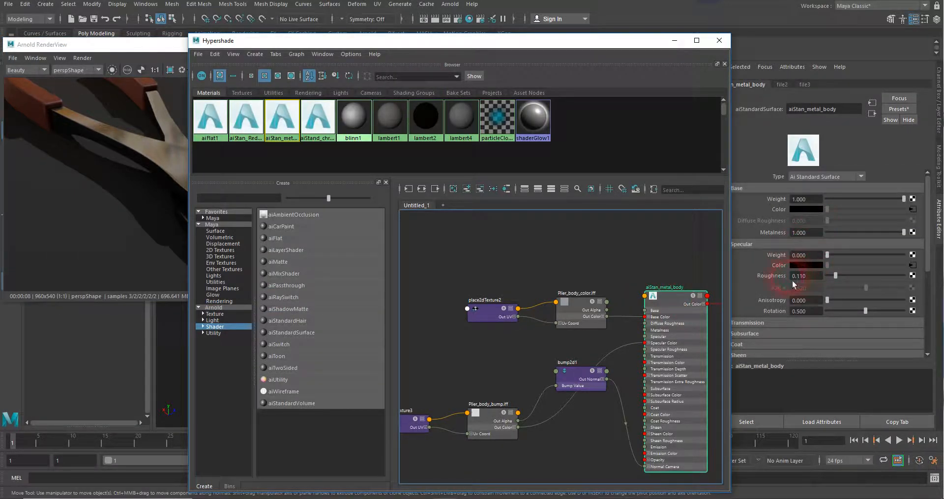
pyautogui.click(160, 49)
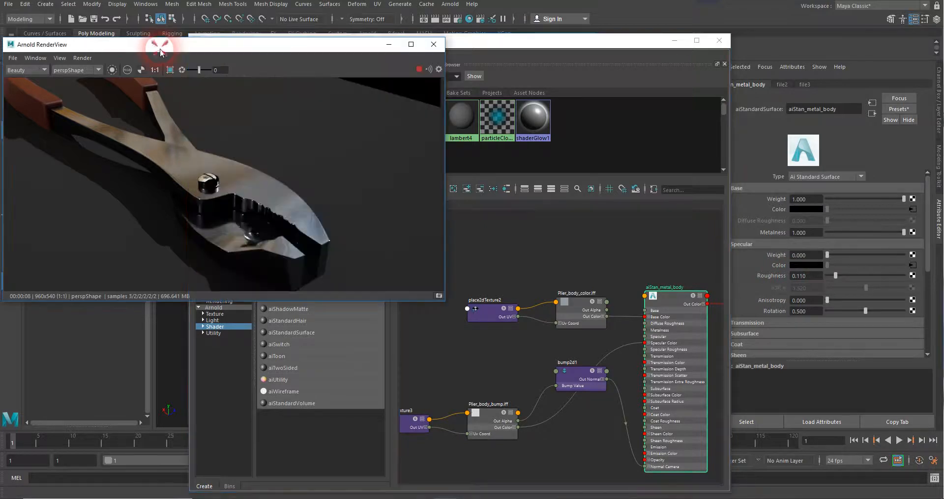
pyautogui.click(673, 43)
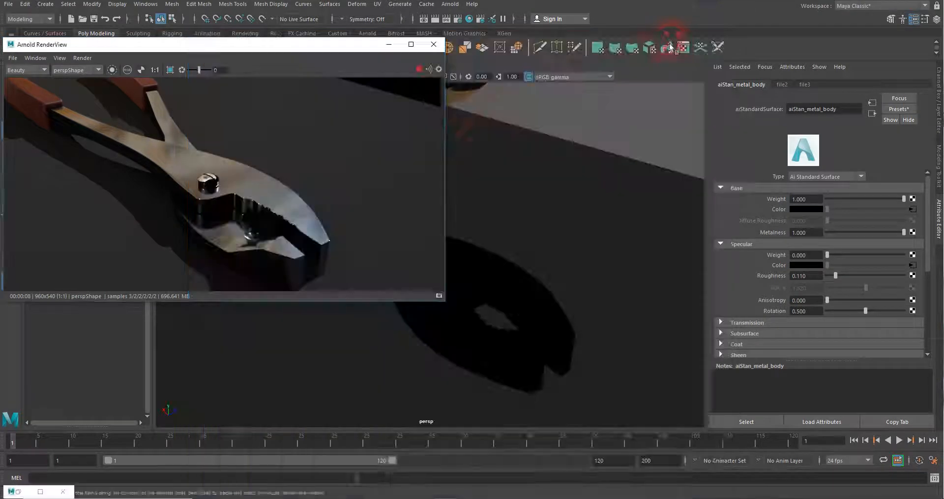
# Save the scene under its current name, accepting the Student Version File notice
pyautogui.click(9, 4)
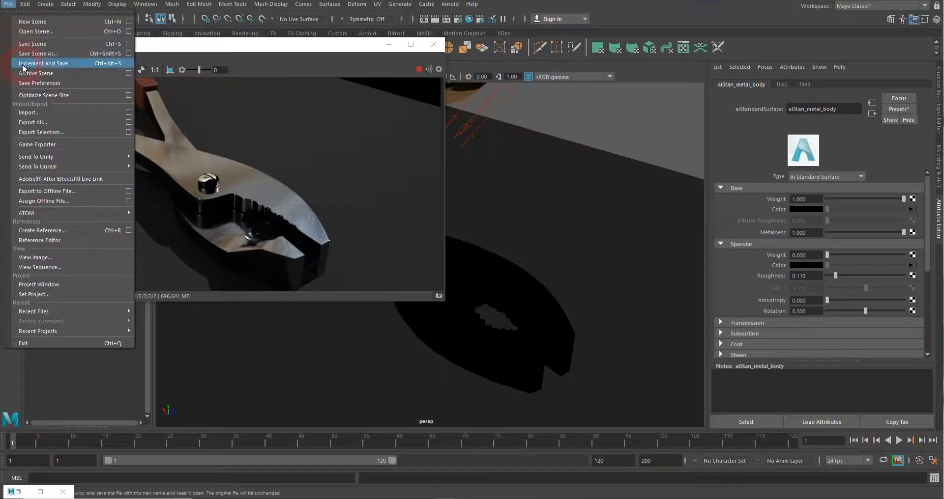
pyautogui.click(32, 43)
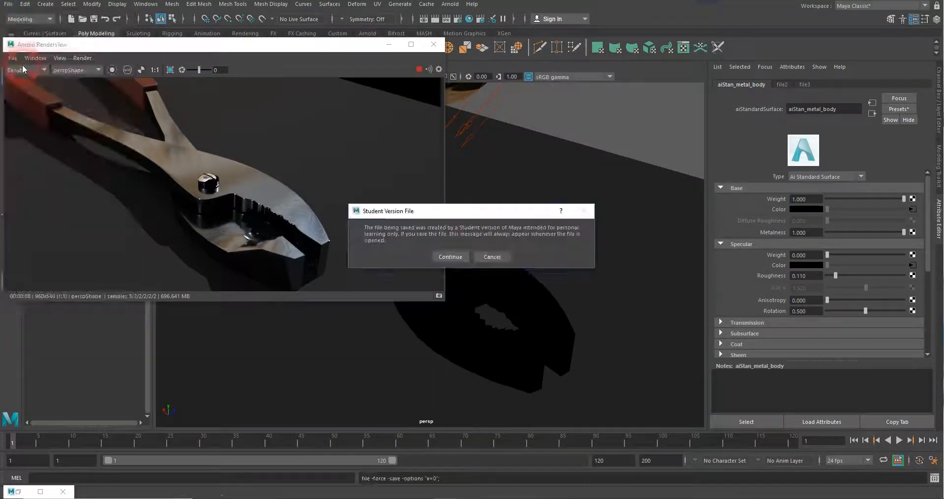
pyautogui.click(457, 258)
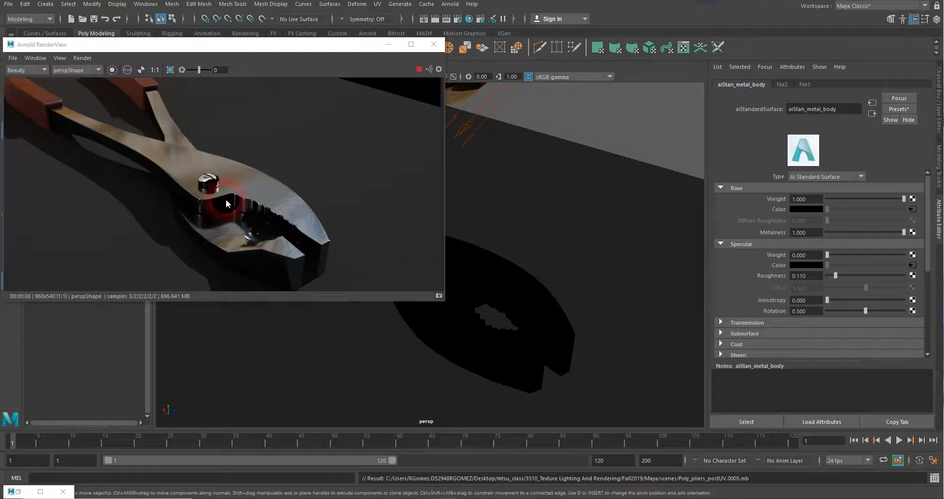